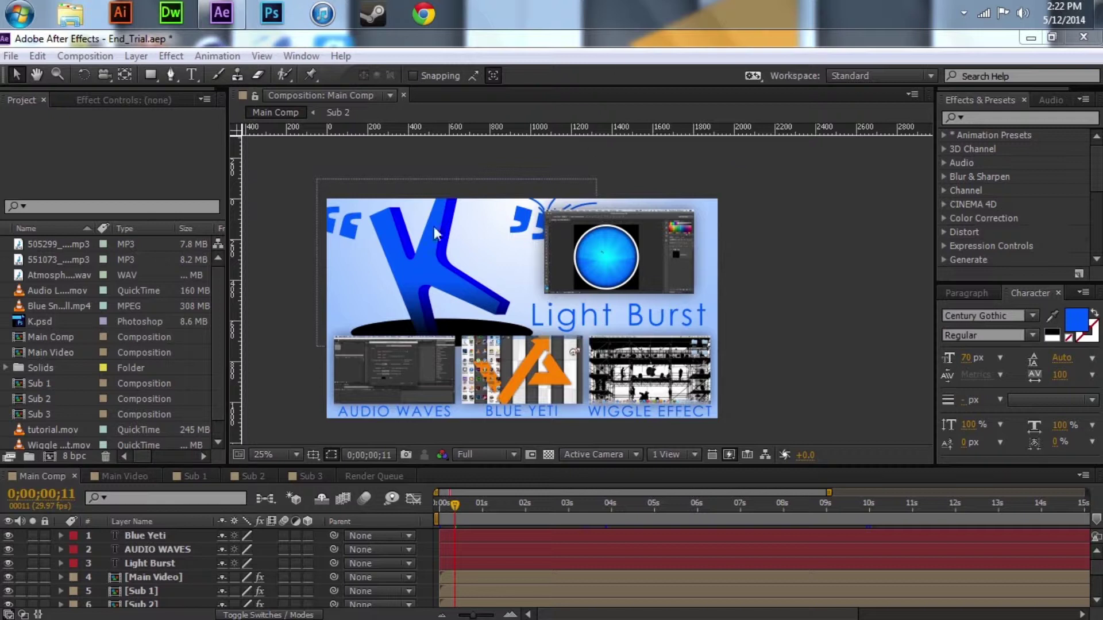
- RAM-preview Main Comp starting from around 0;00;05;09 with Numpad 0
click(668, 504)
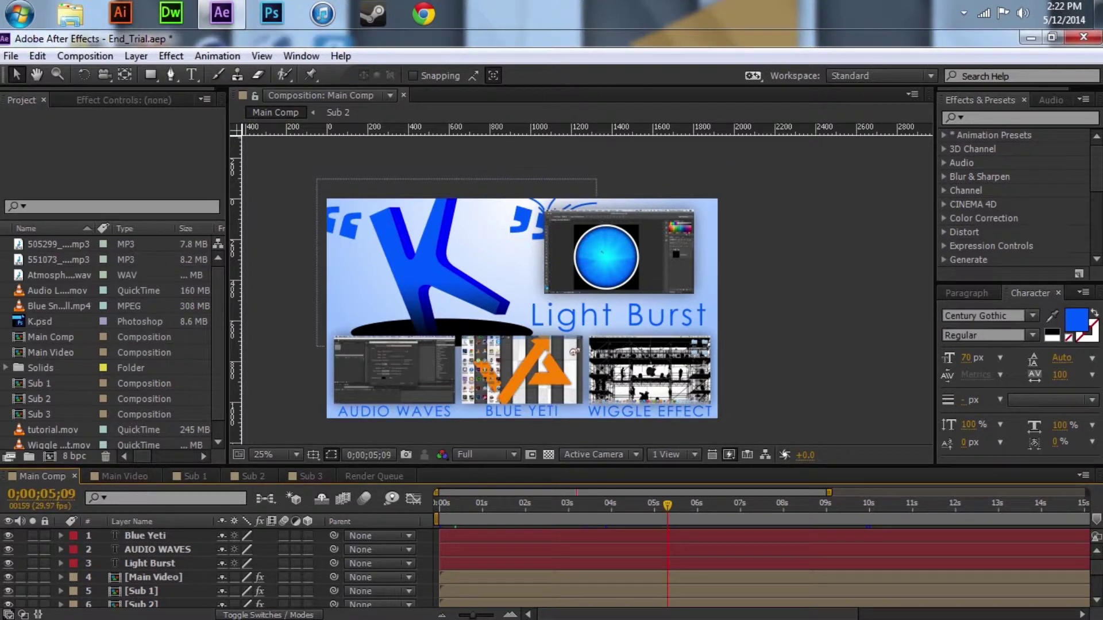
key(KP_0)
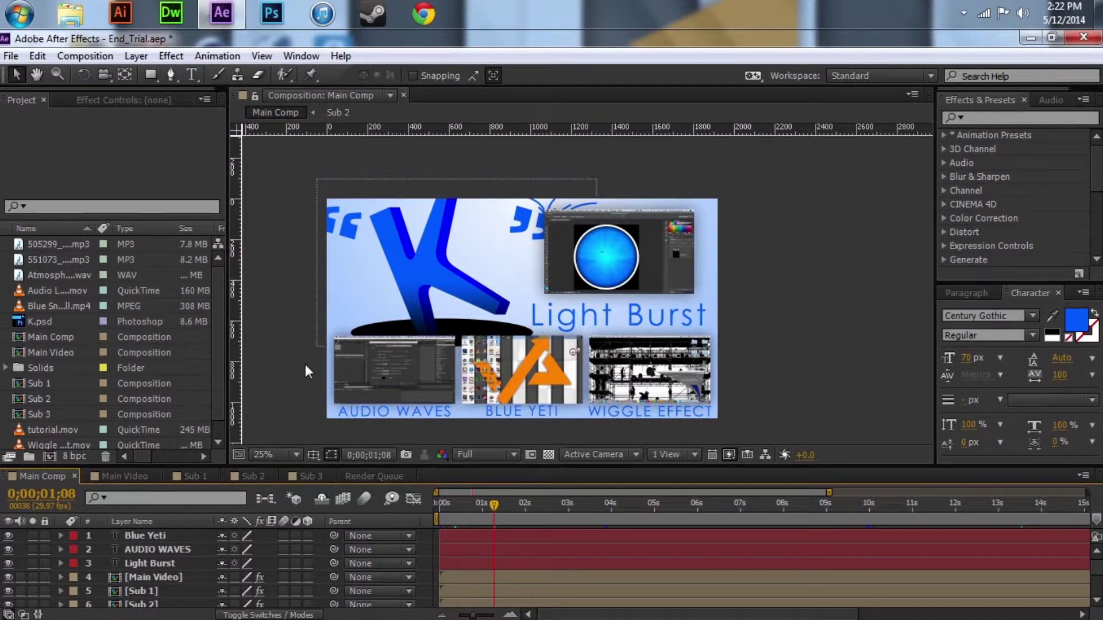
click(485, 376)
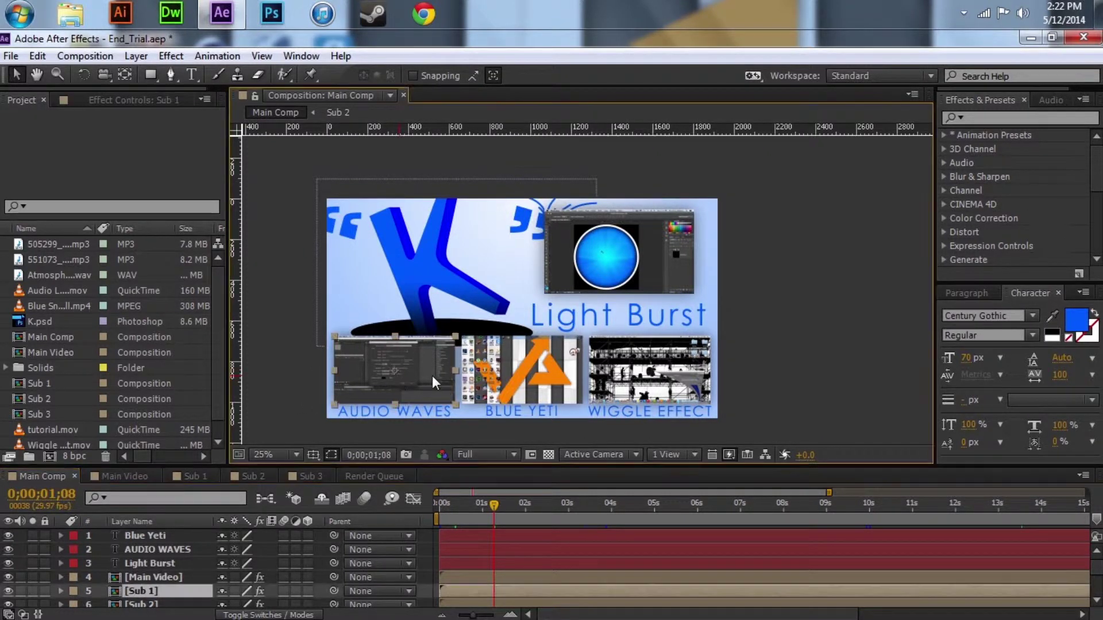
click(634, 290)
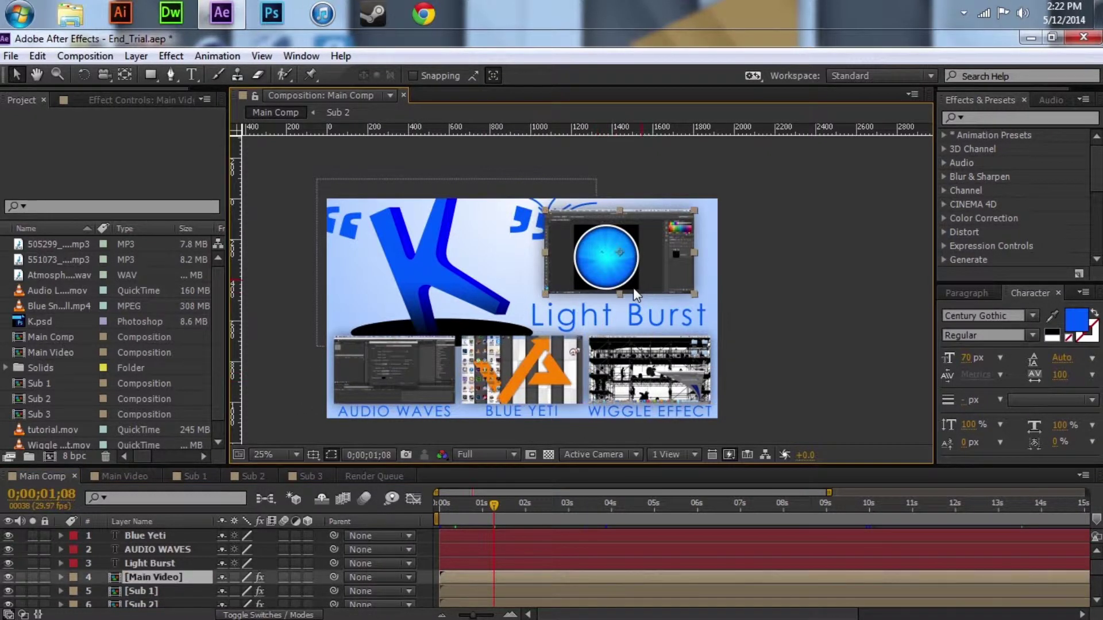
click(131, 478)
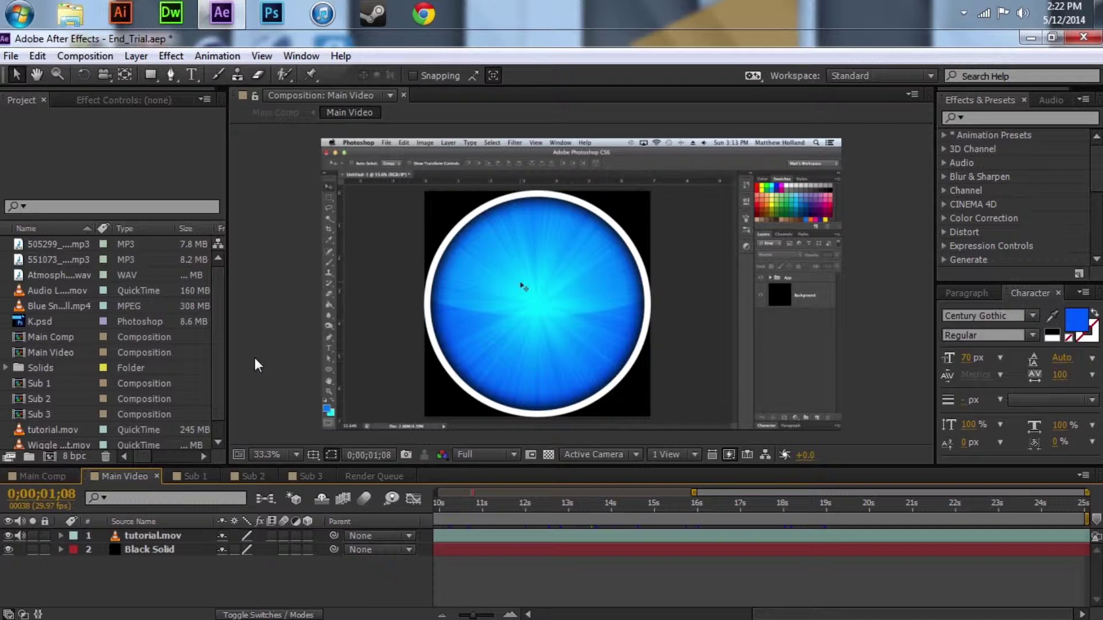
click(39, 476)
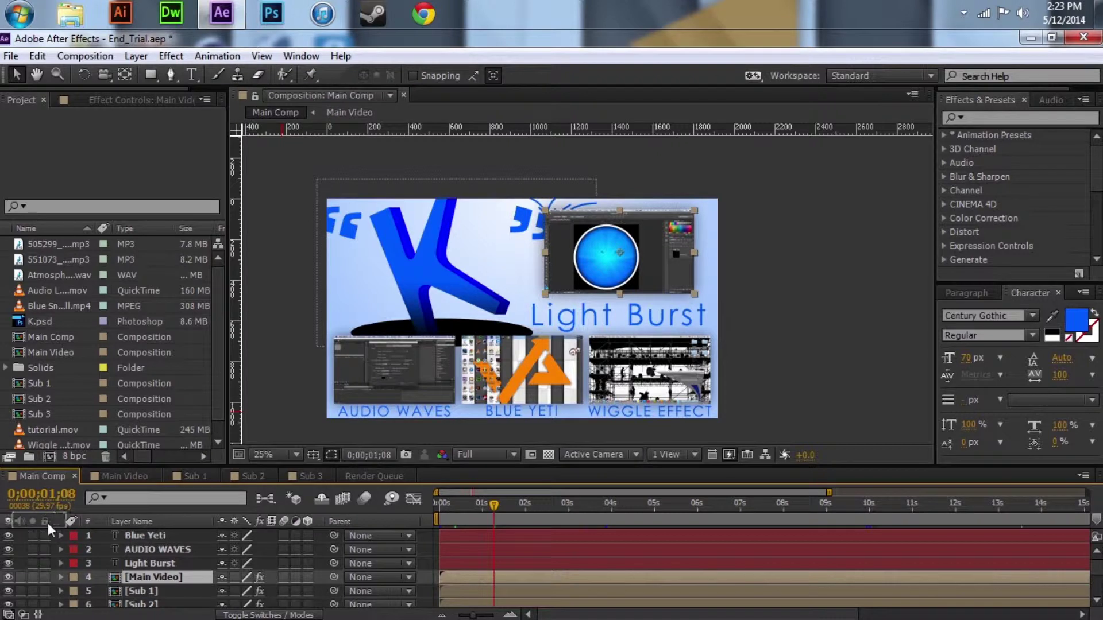
- Enable audio for layer 4, [Main Video], in Main Comp
click(21, 576)
scroll(186, 540, down, 3)
scroll(194, 542, up, 2)
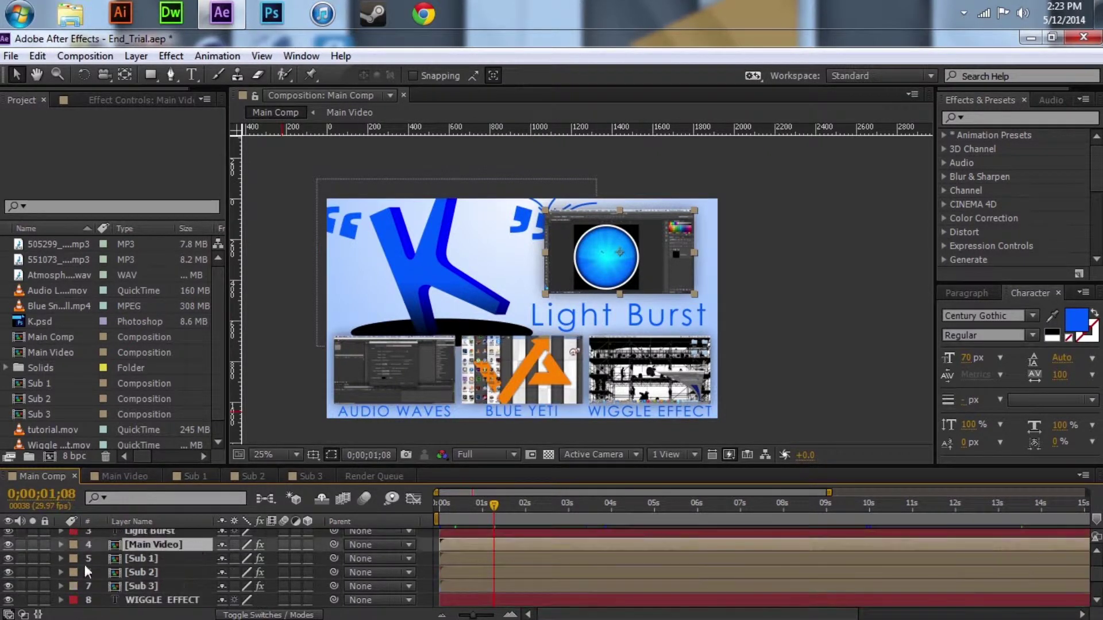
scroll(91, 558, down, 2)
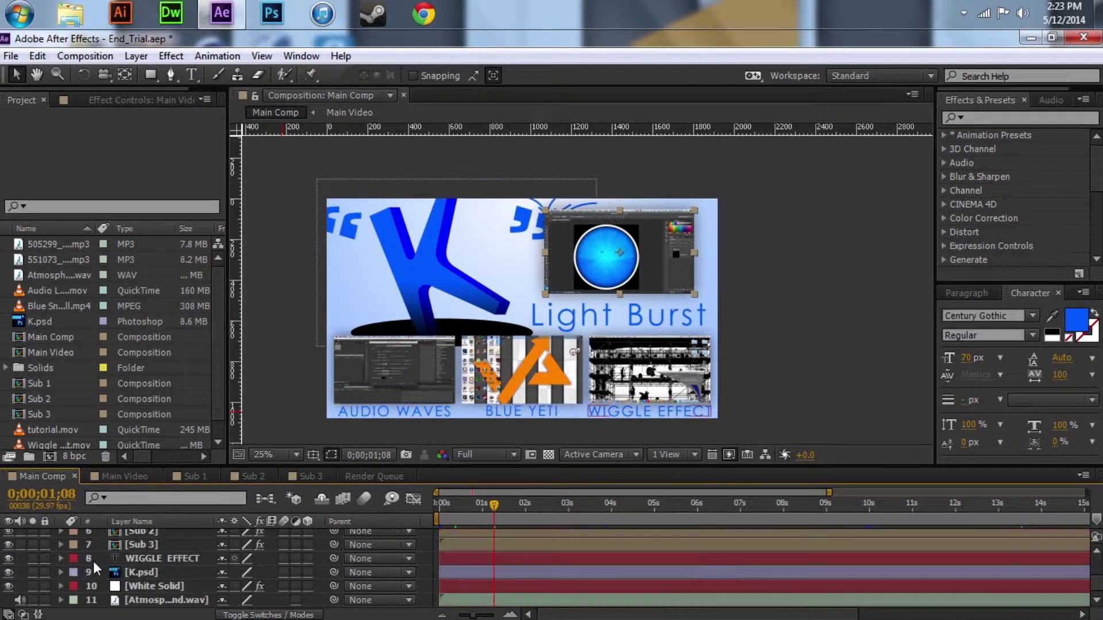
- Select the White Solid, atmosphere sound and Blue Yeti layers in turn
click(138, 587)
click(146, 598)
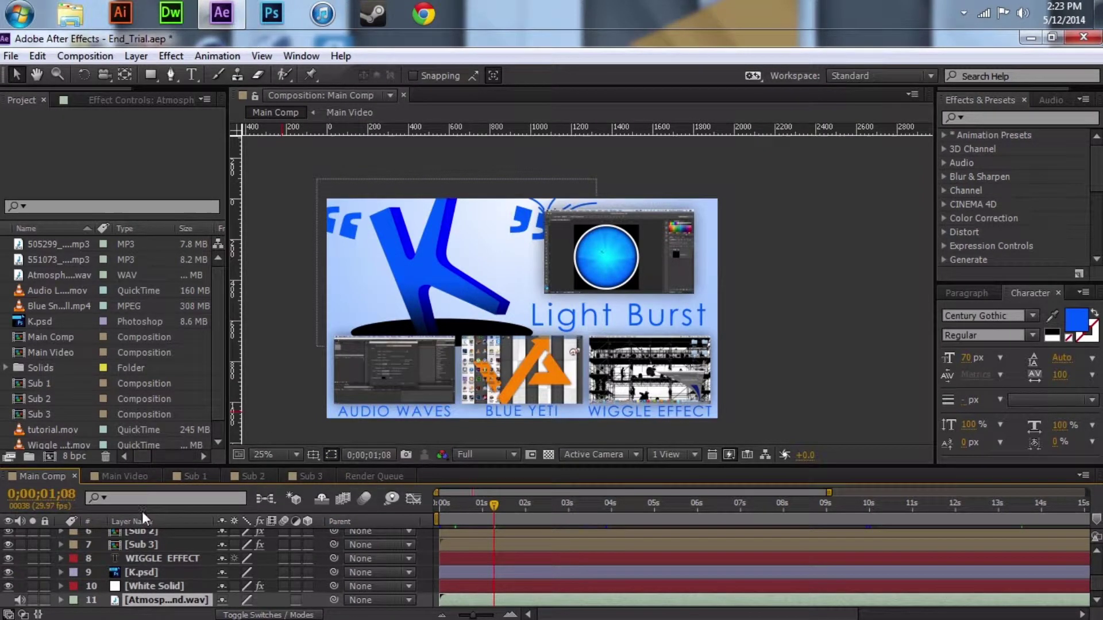
scroll(195, 560, up, 3)
click(160, 535)
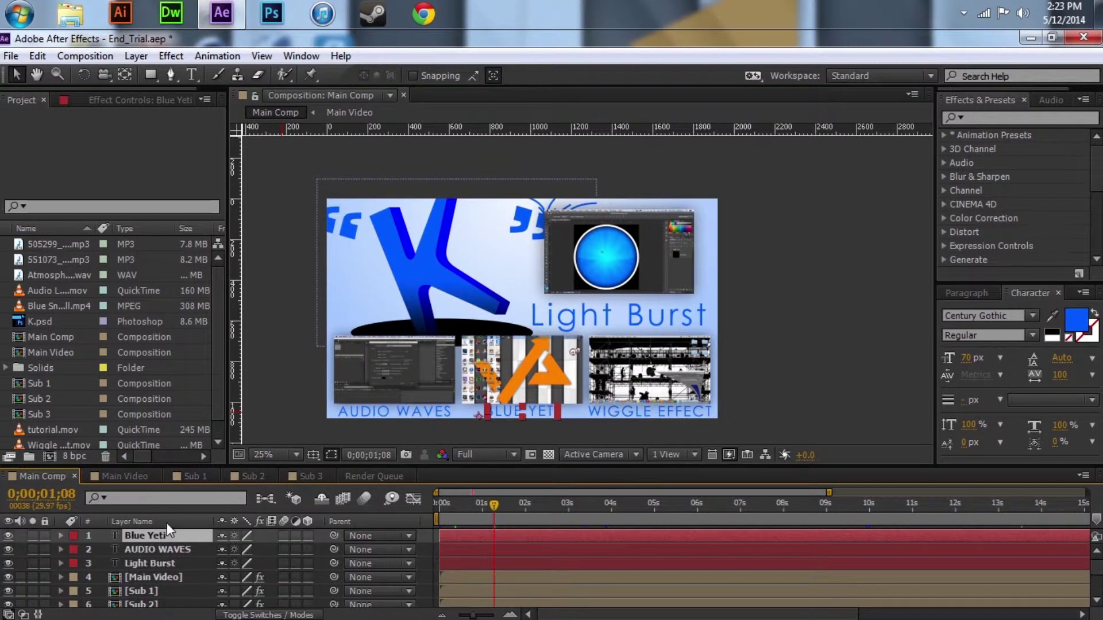
- Add Main Comp to the Render Queue from the Composition menu
click(108, 60)
mouse_move(136, 56)
mouse_move(85, 56)
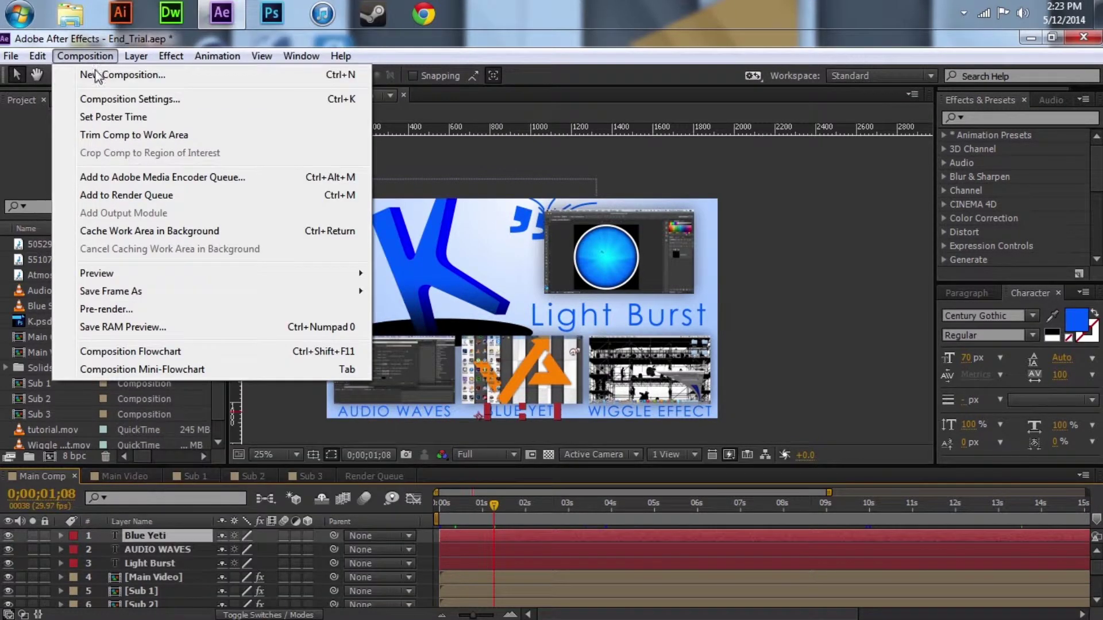
click(279, 198)
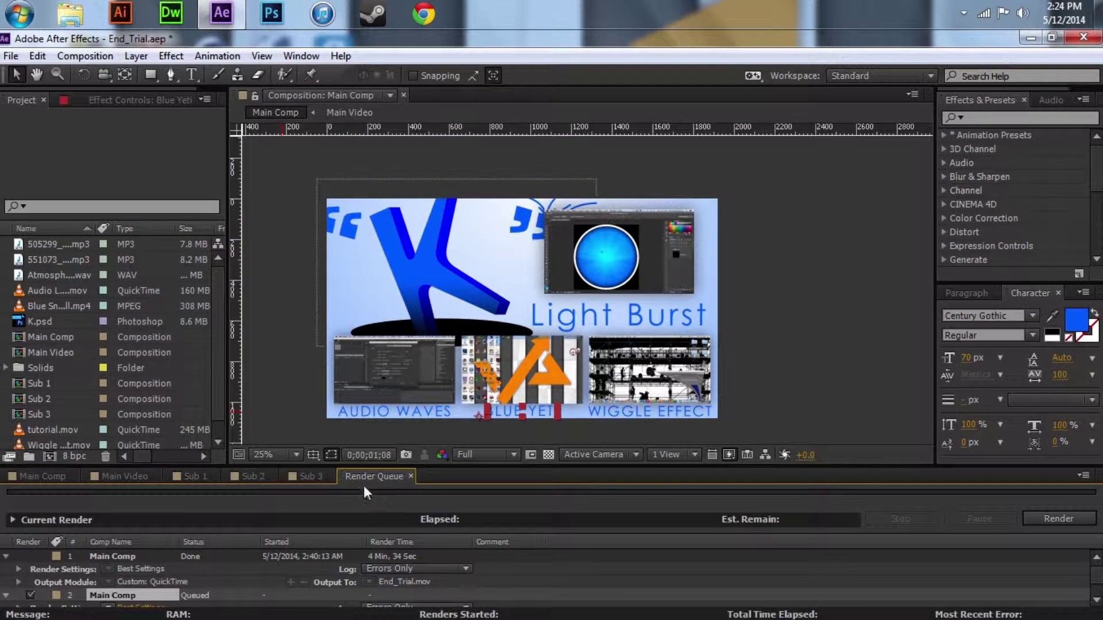
- Enlarge the render queue panel and delete the finished earlier Main Comp render
scroll(566, 585, down, 1)
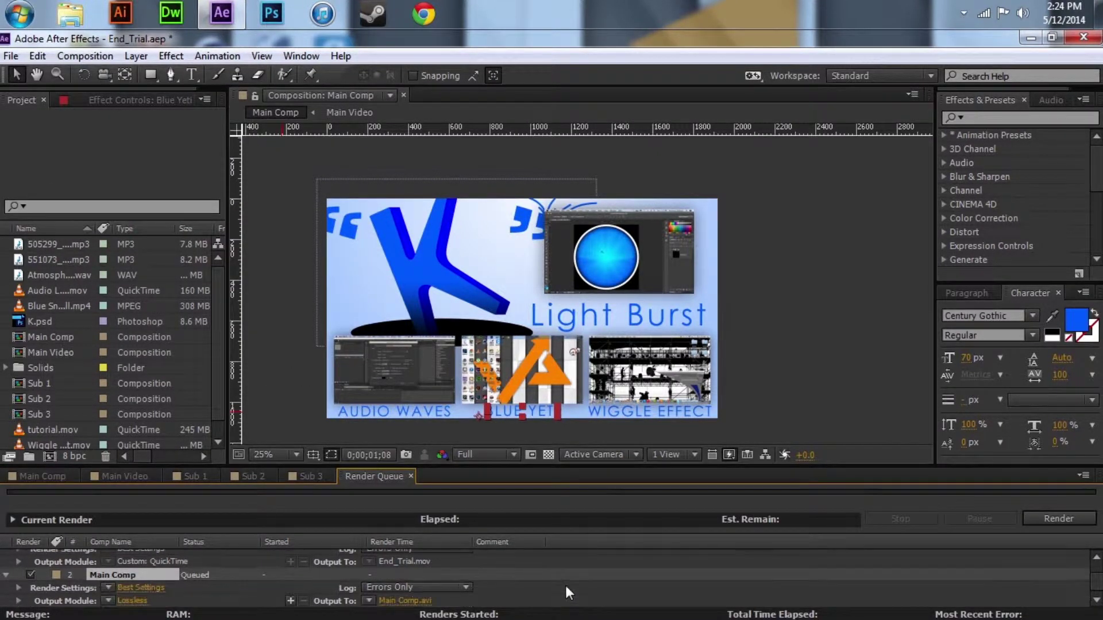
scroll(566, 585, up, 1)
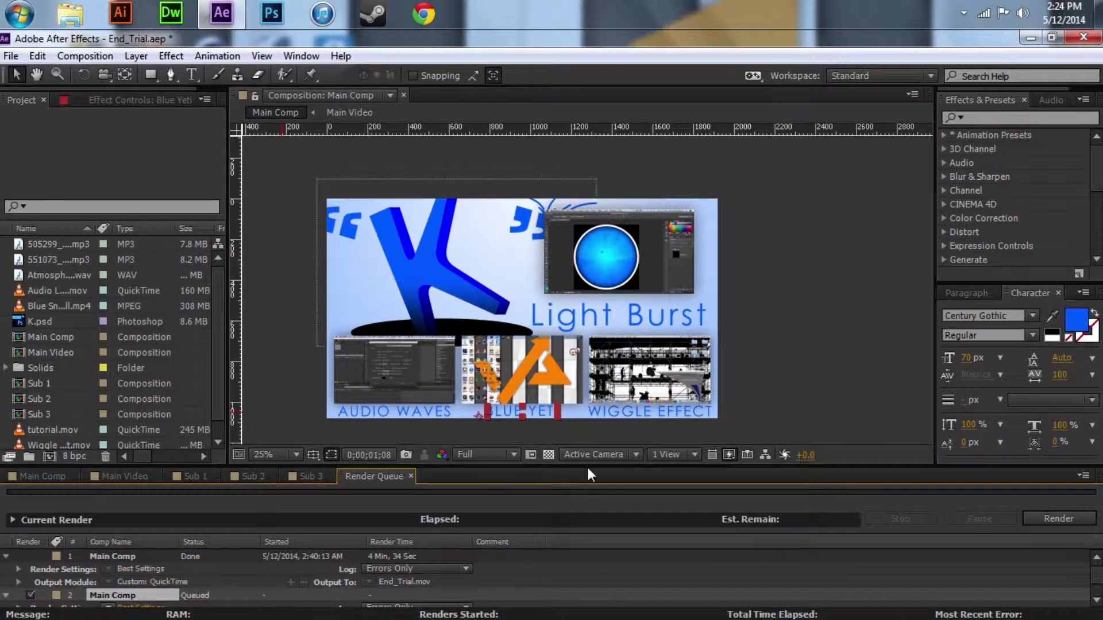
drag(551, 467, 552, 419)
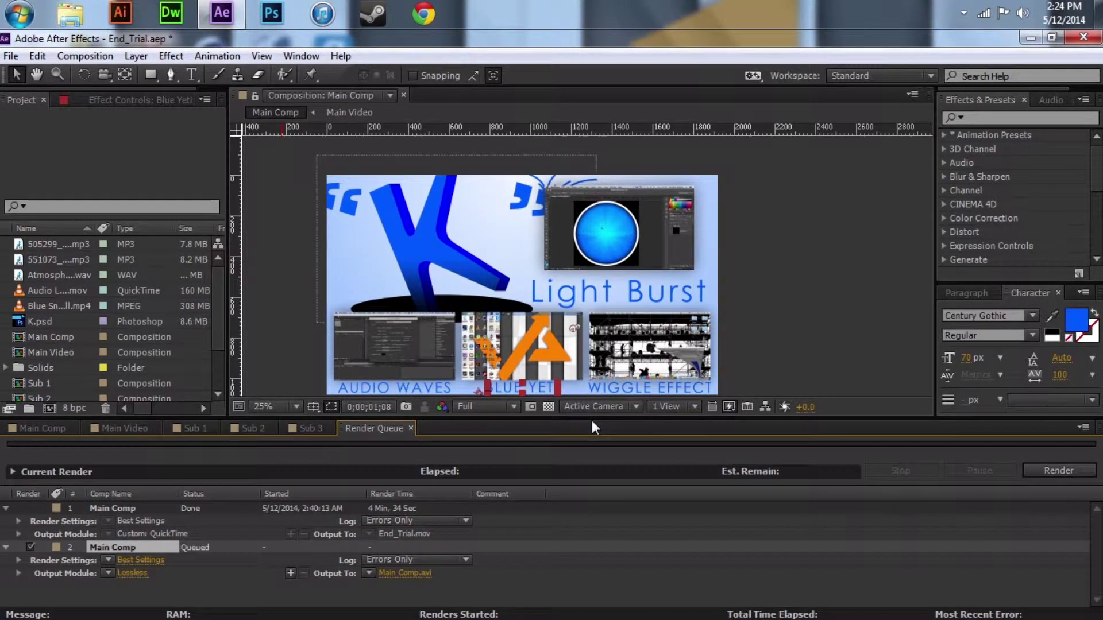
click(133, 508)
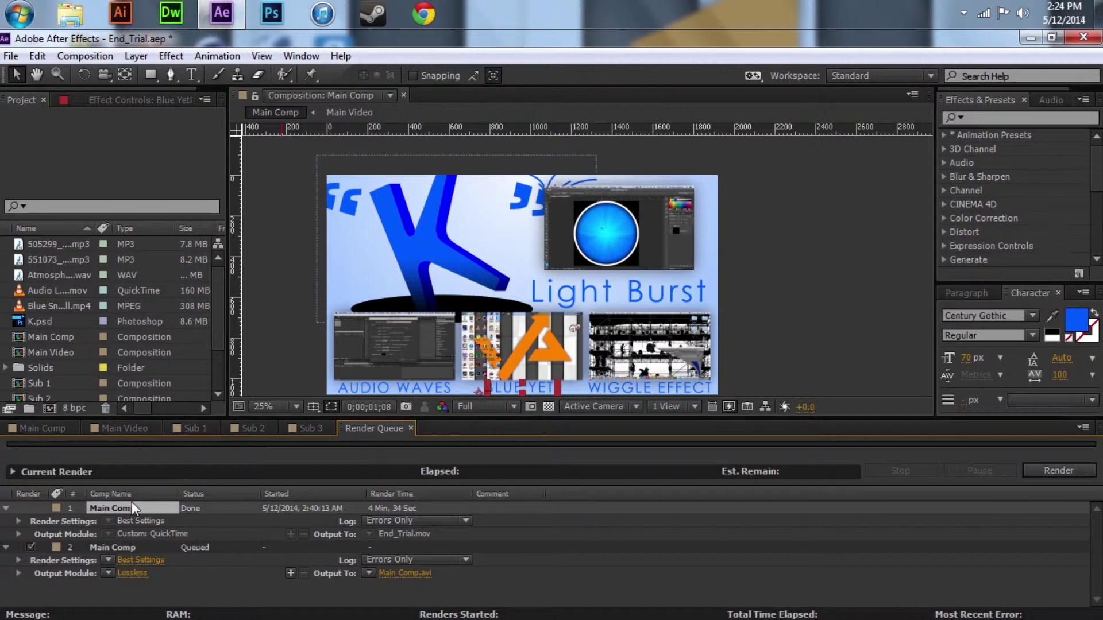
key(Delete)
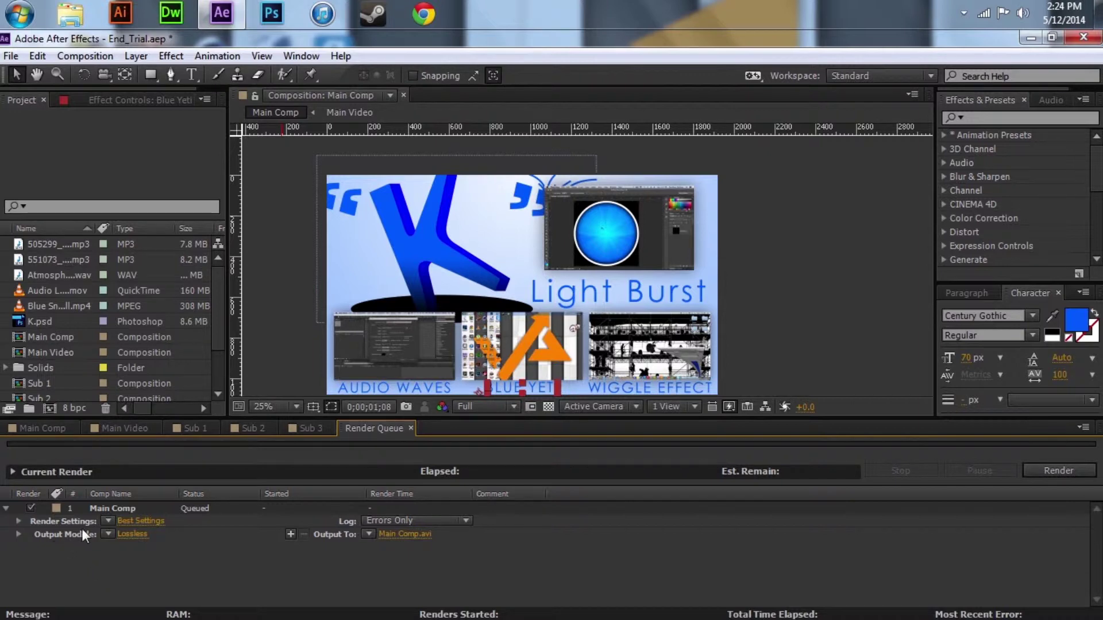
click(138, 521)
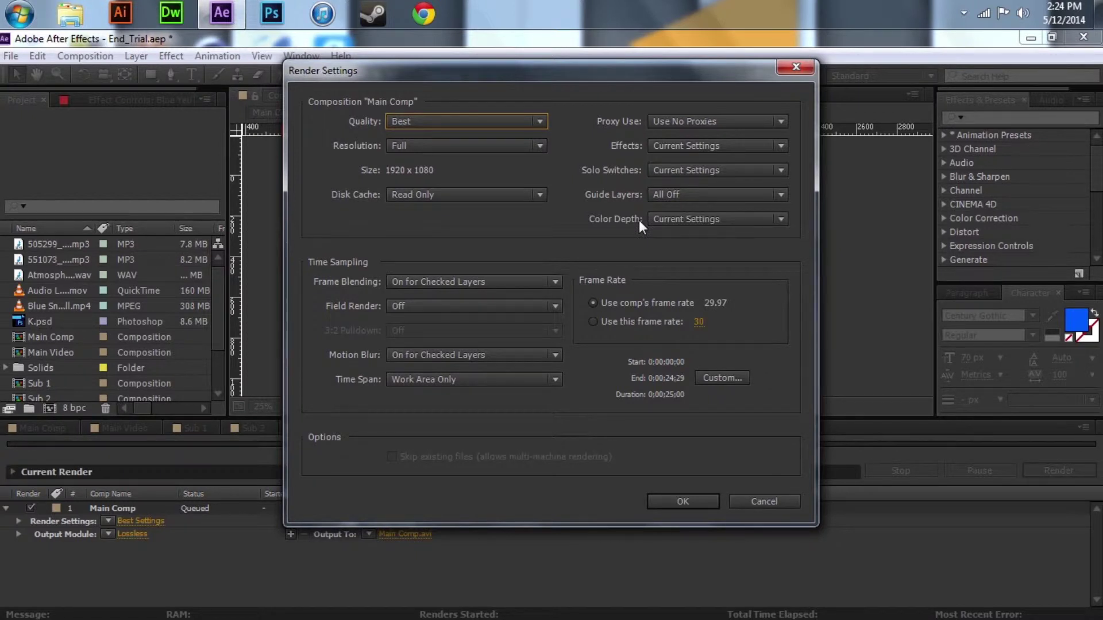
- Keep the render Quality at Best and confirm the Render Settings
click(473, 124)
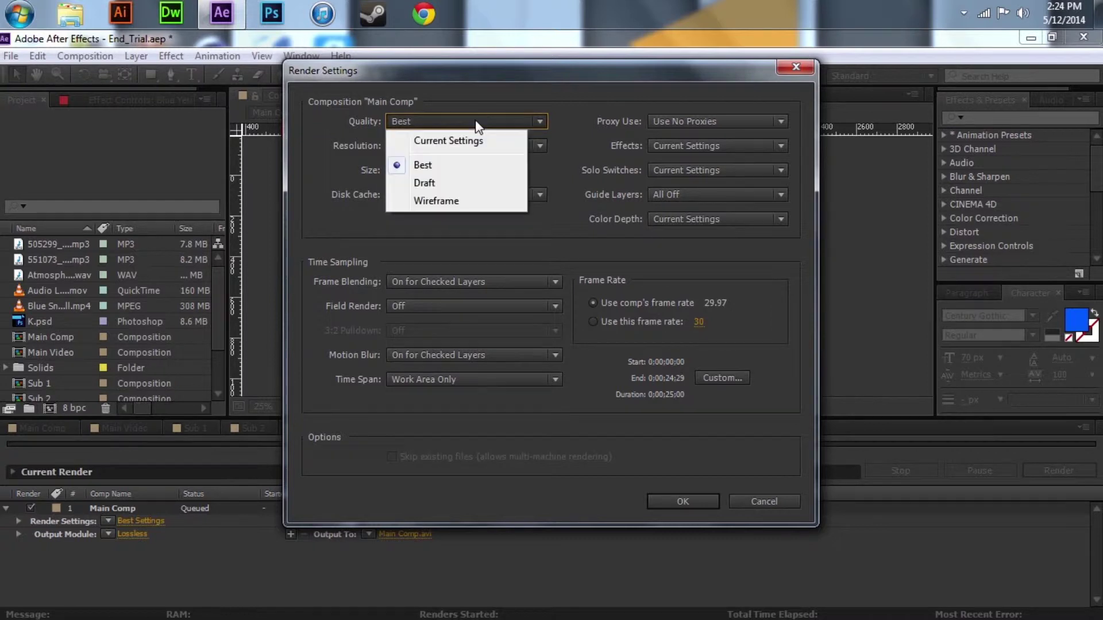
click(477, 124)
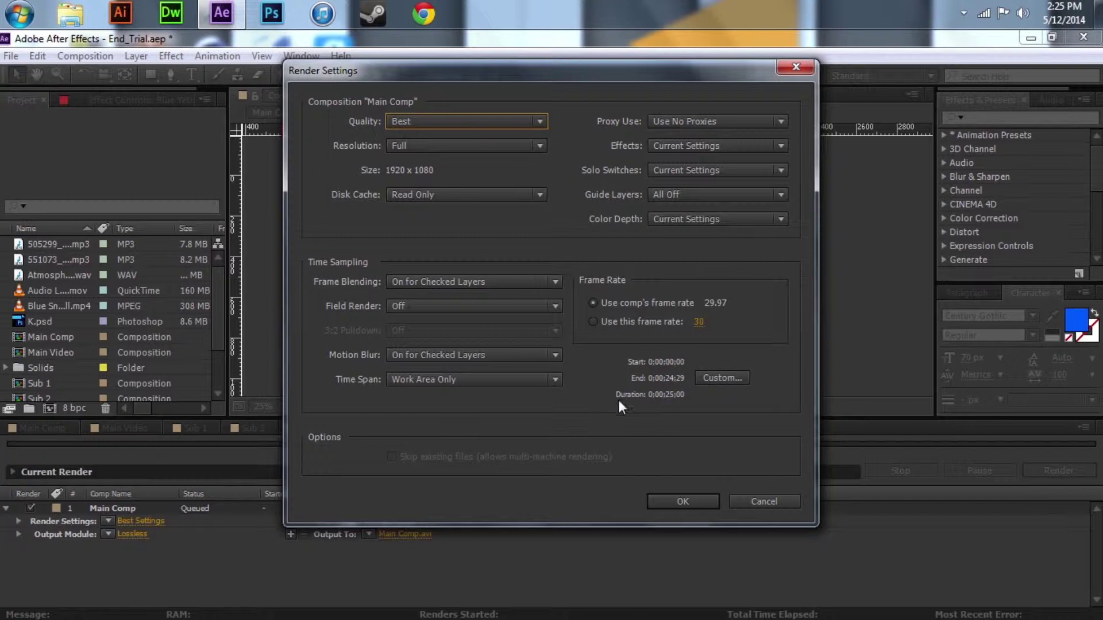
click(656, 502)
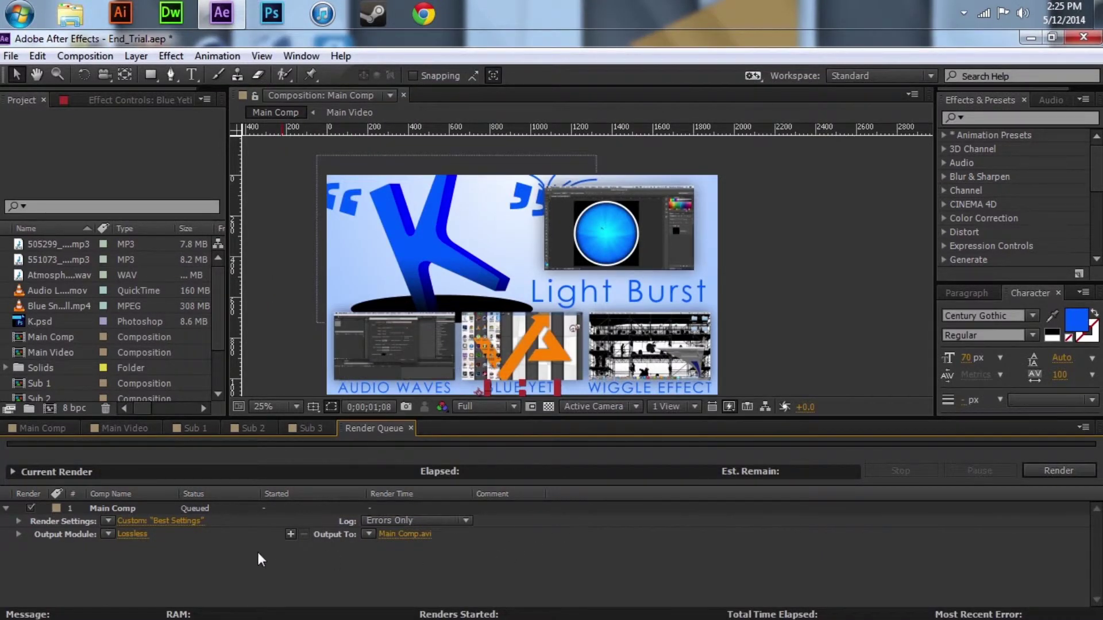
- Bring up Main Comp's Output Module Settings from the Lossless link, showing AVI format
click(132, 534)
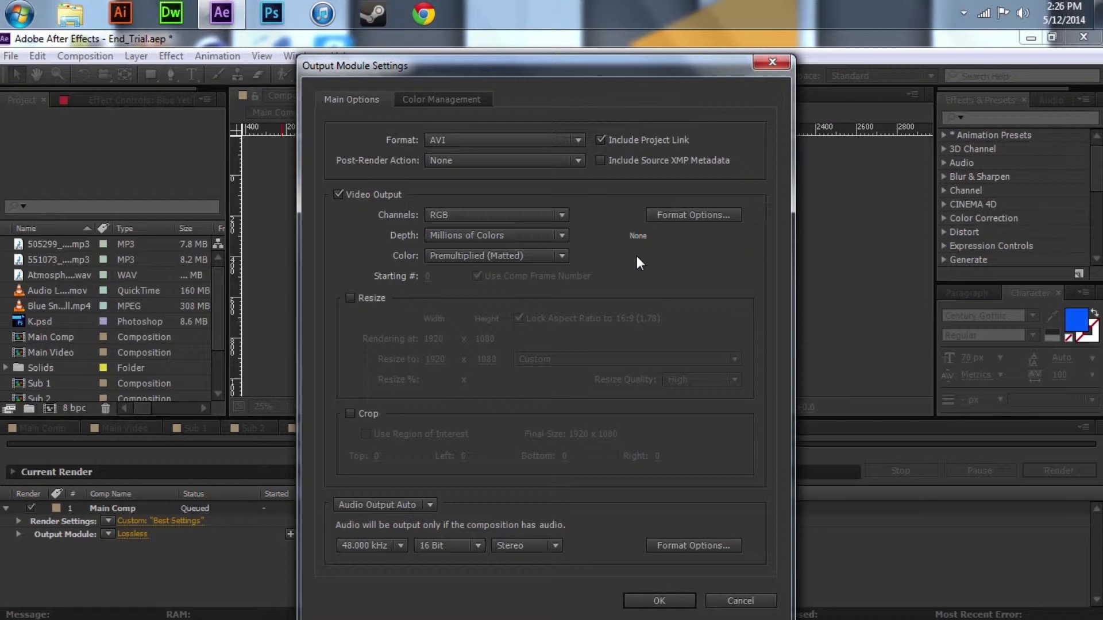
click(505, 139)
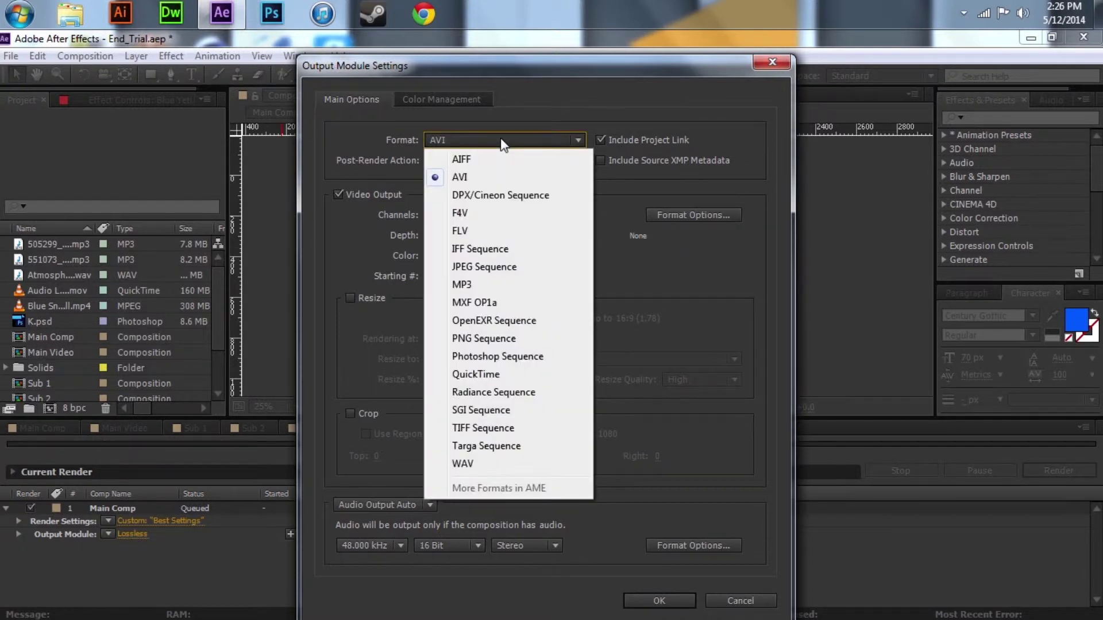
- Switch the output format from AVI to QuickTime
click(516, 377)
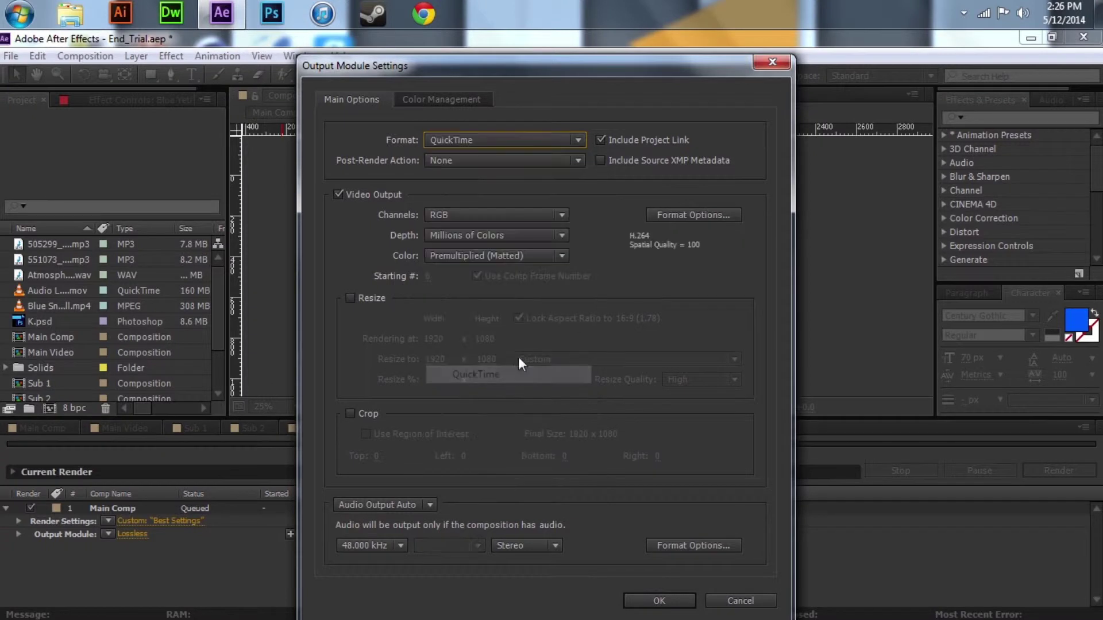
click(564, 143)
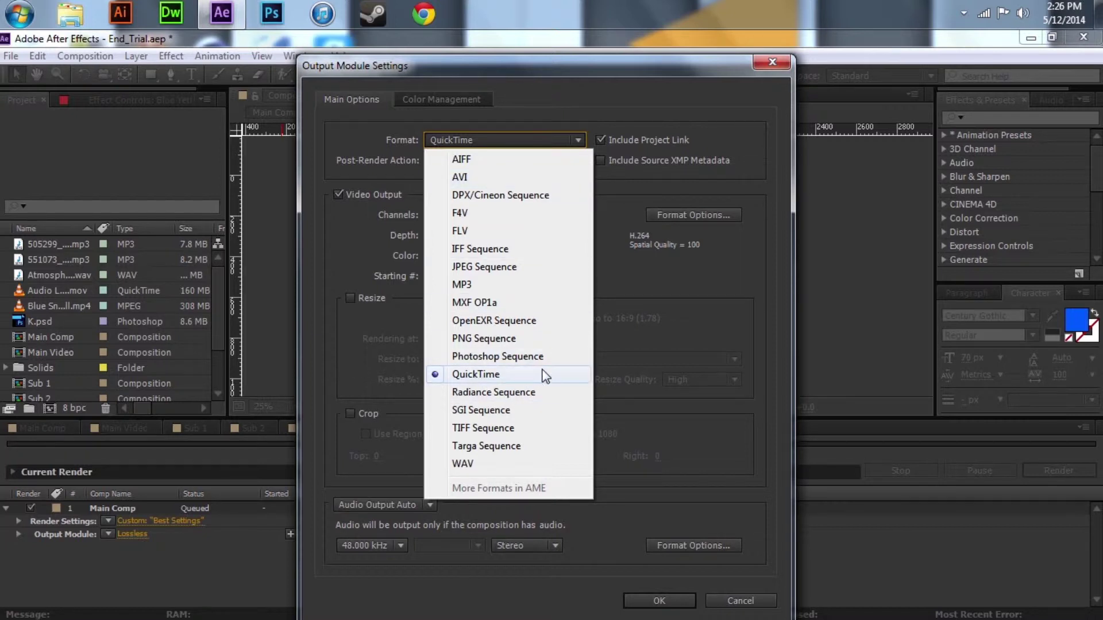
click(626, 284)
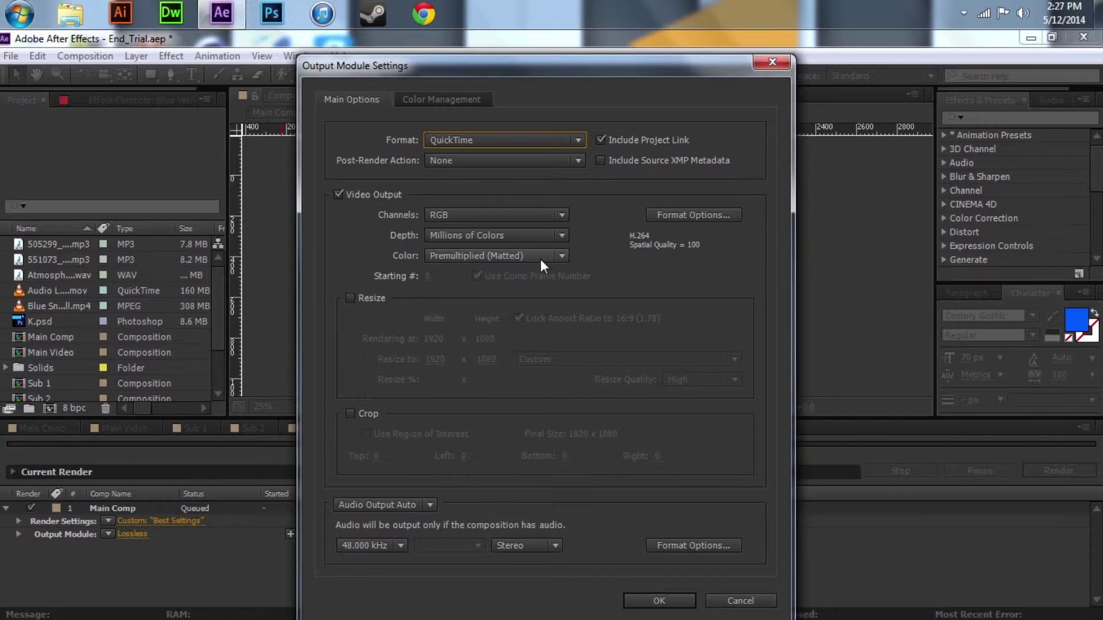
click(728, 216)
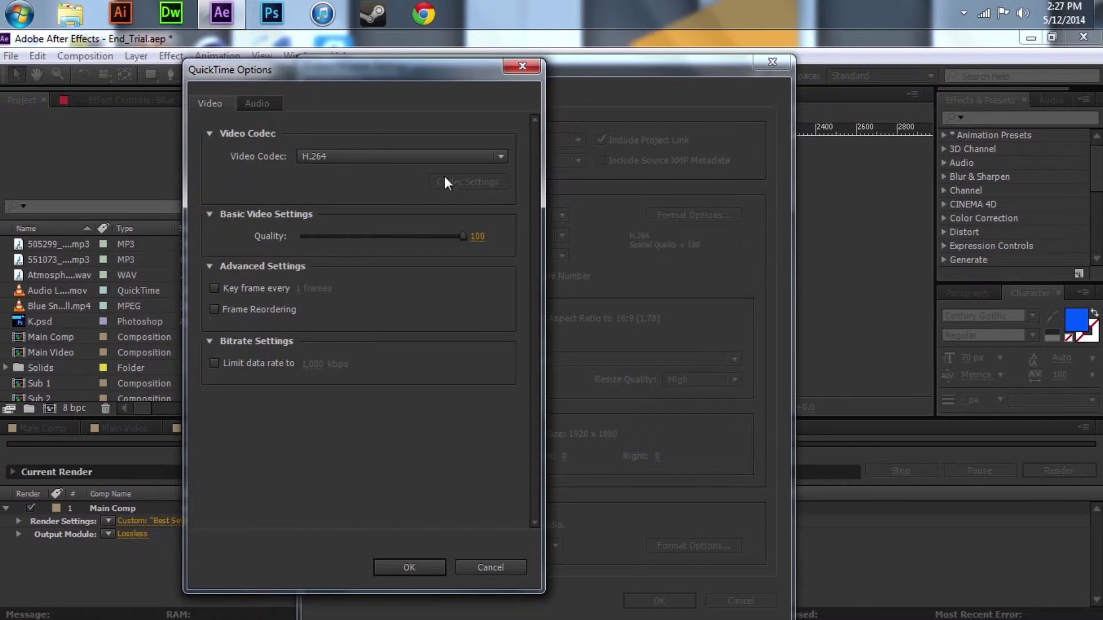
- Keep the QuickTime video codec at H.264, Quality 100, and confirm the options
click(423, 156)
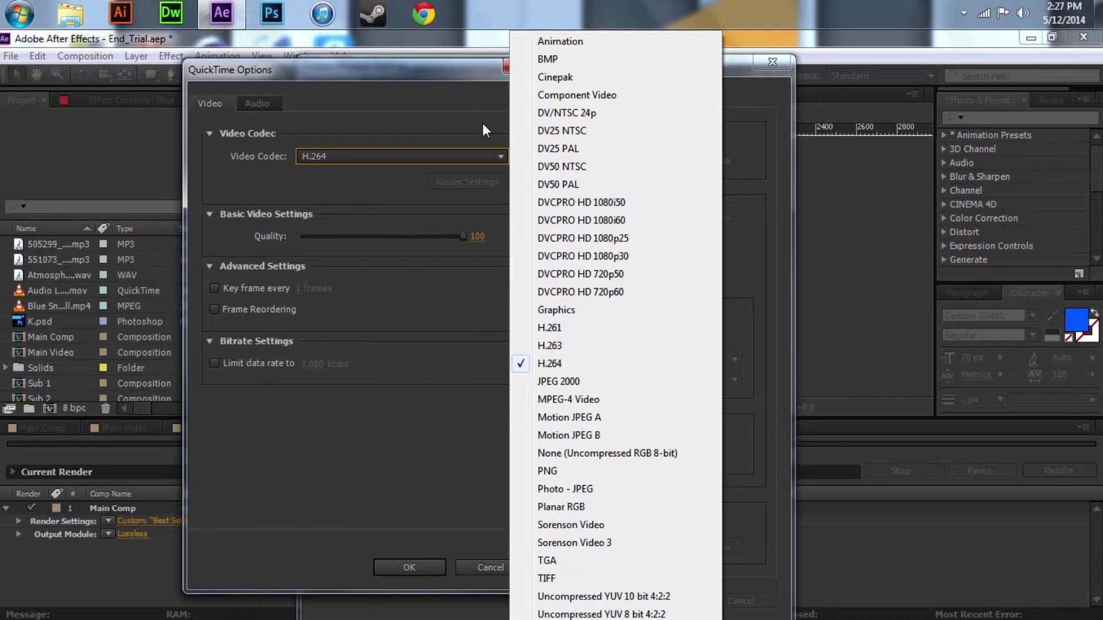
click(484, 157)
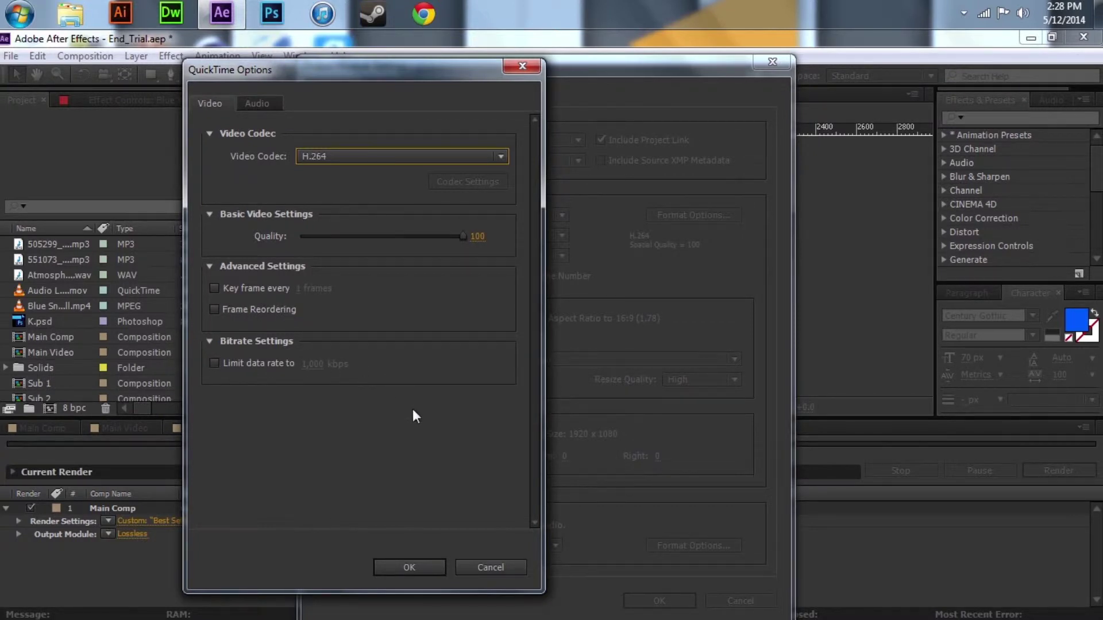
click(434, 569)
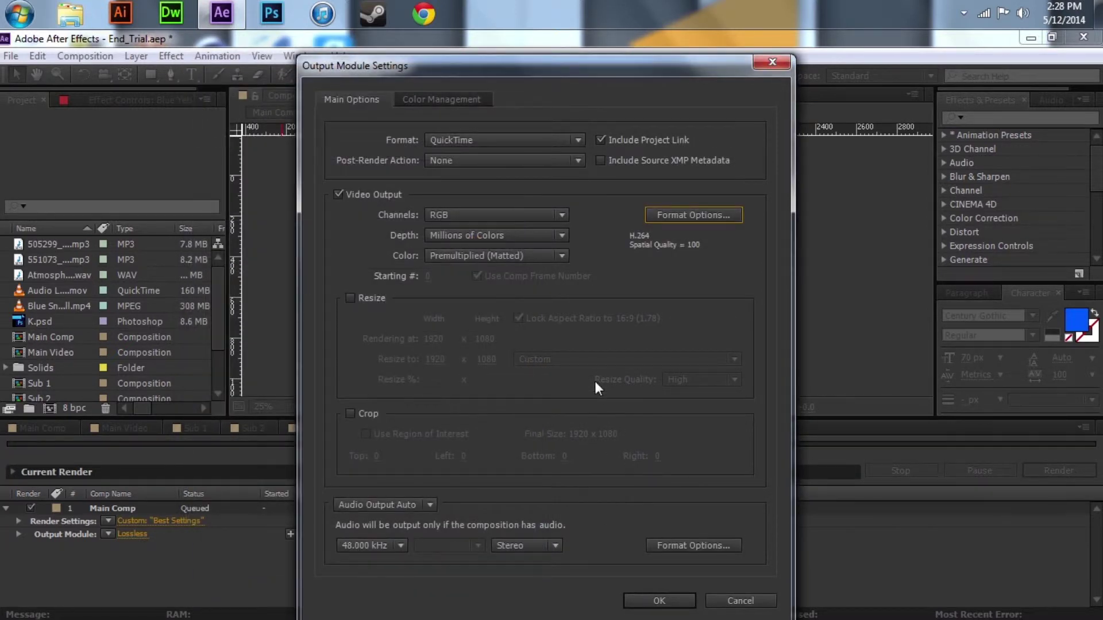
- Try Resize (Custom, High quality), leave it off at 1920 x 1080, and enable Crop
click(358, 298)
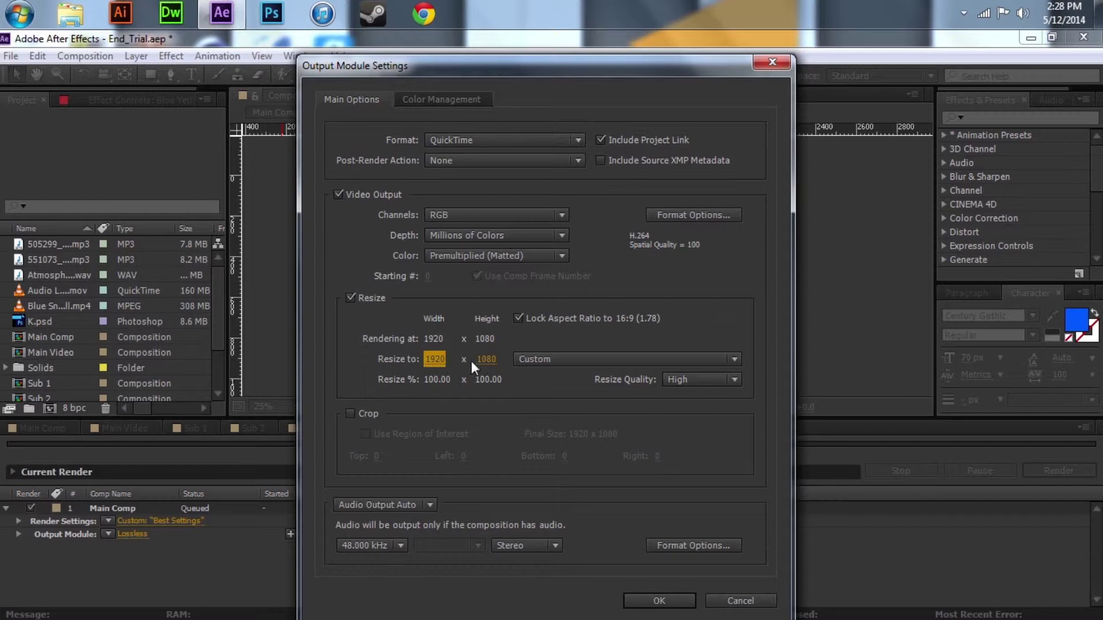
click(605, 358)
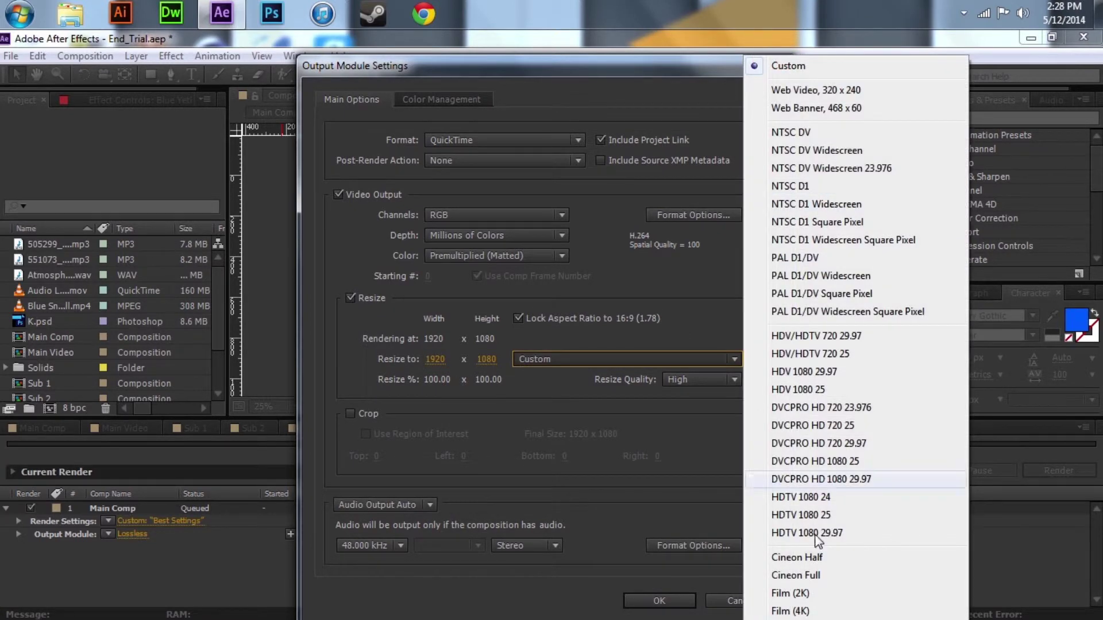
click(545, 392)
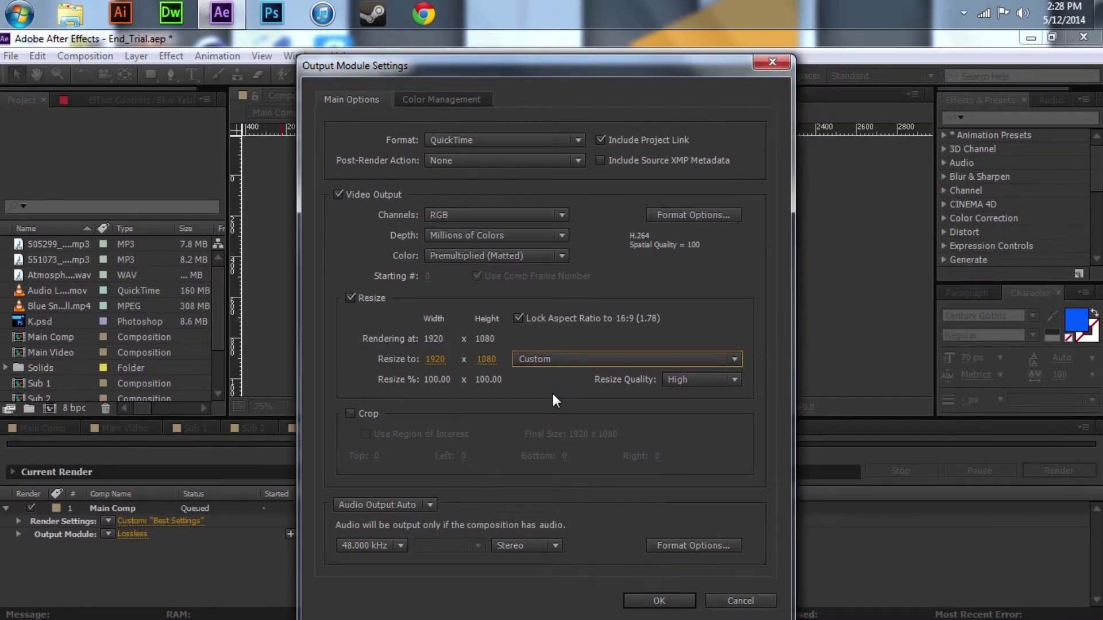
click(671, 382)
click(661, 379)
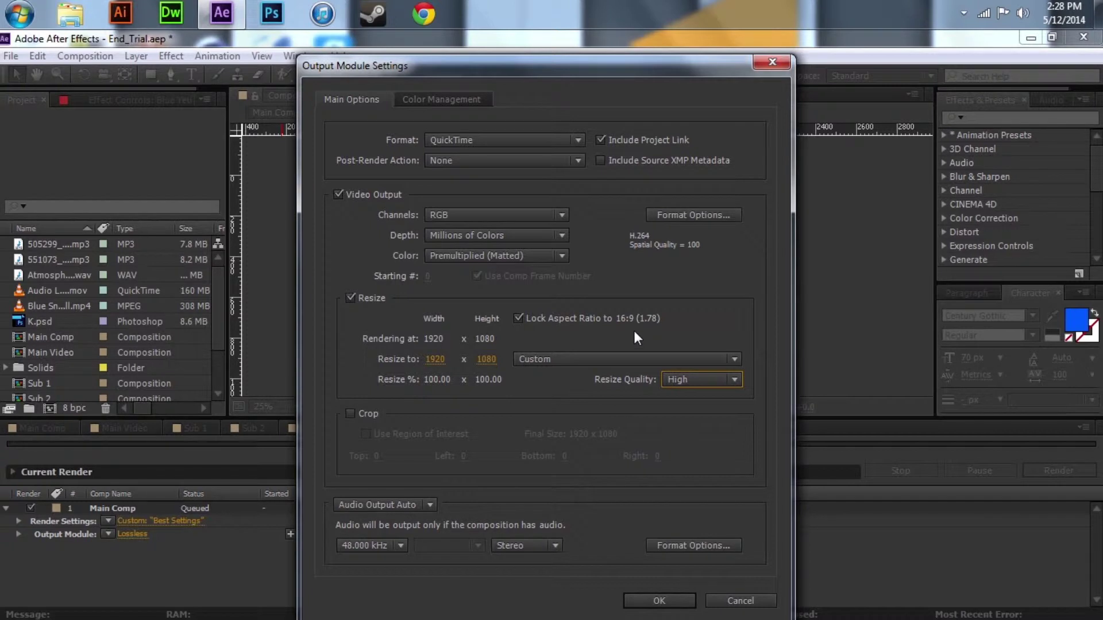
click(346, 295)
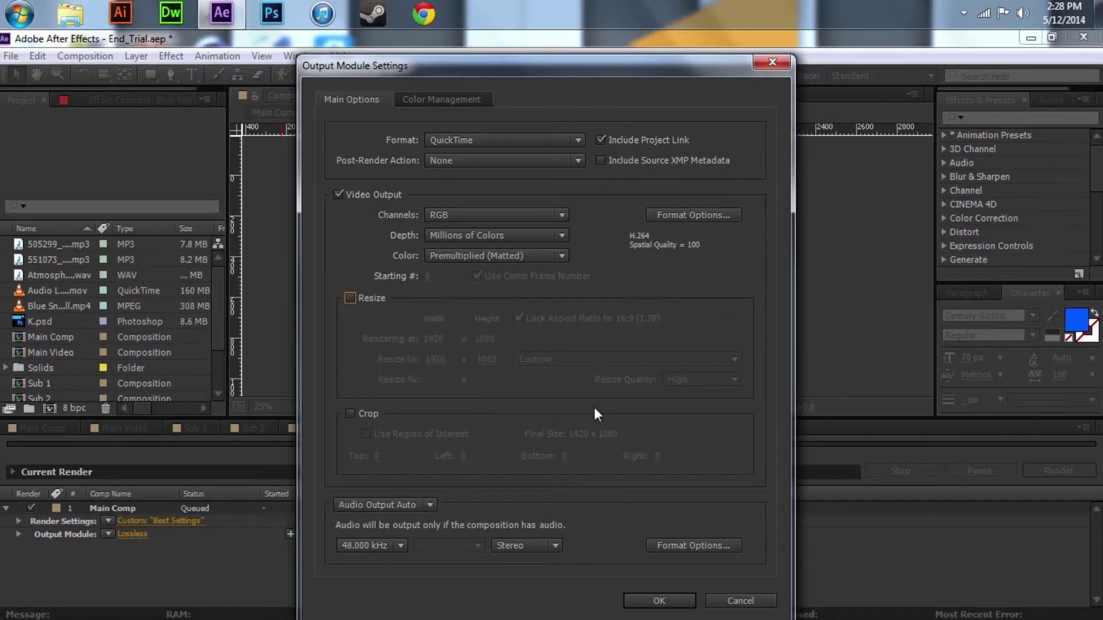
click(350, 413)
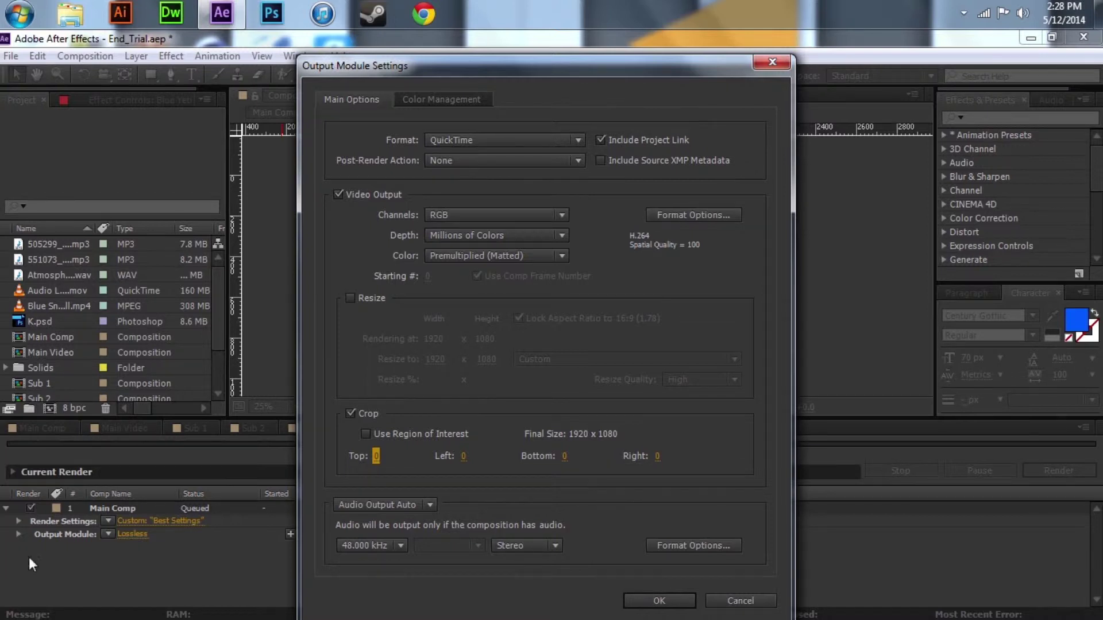
- Disable Crop and set the audio to Audio Output Off
click(350, 413)
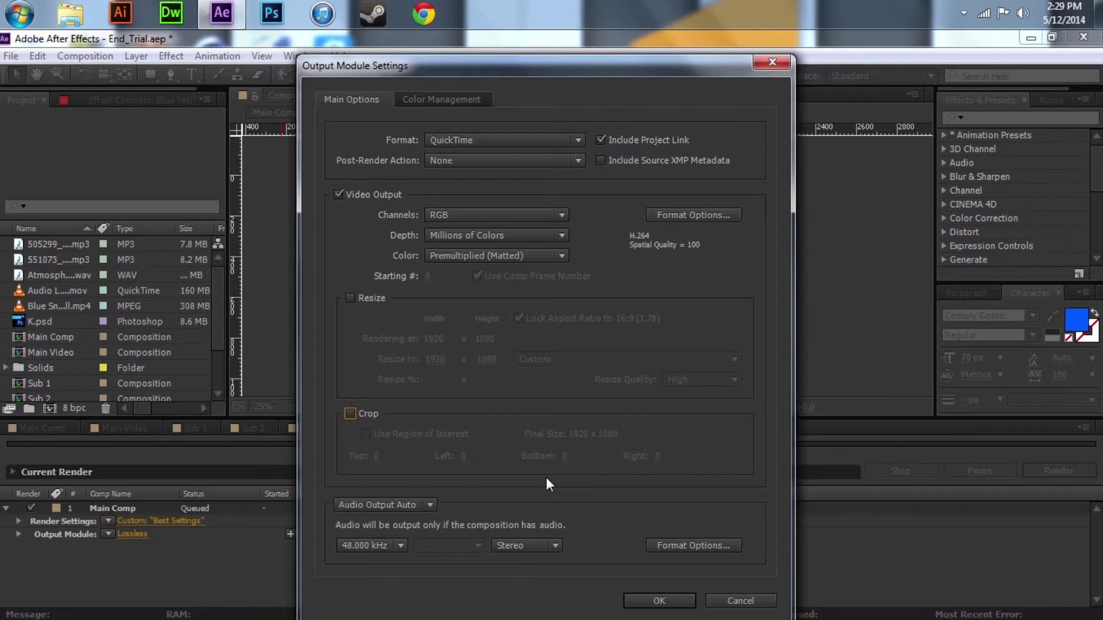
click(415, 501)
click(402, 560)
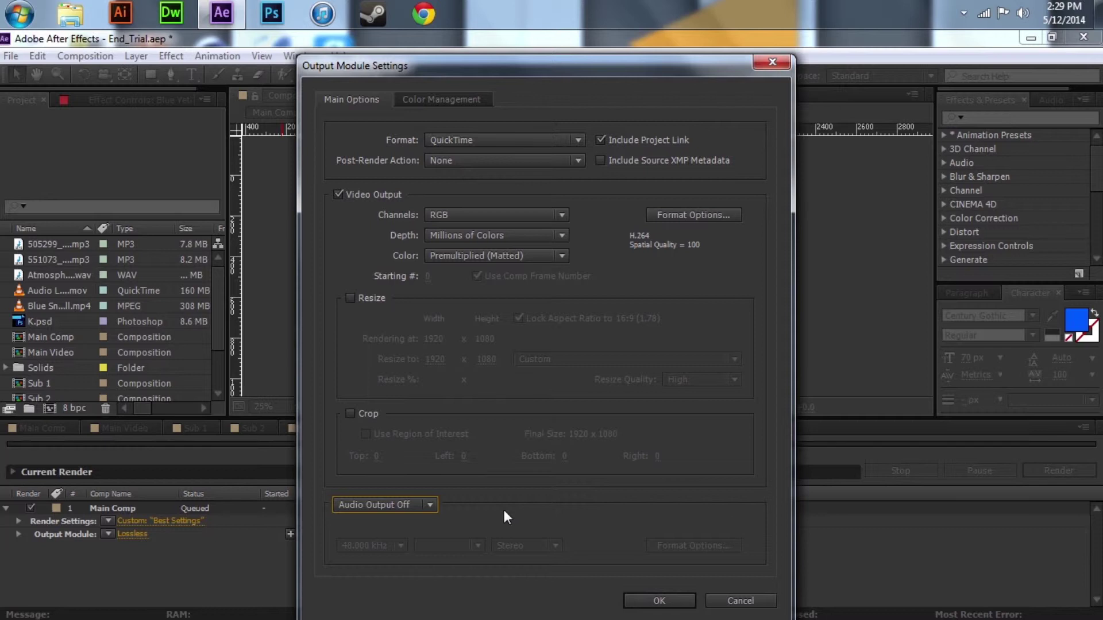
- Set audio back to Audio Output Auto, keeping 48.000 kHz Stereo
click(430, 505)
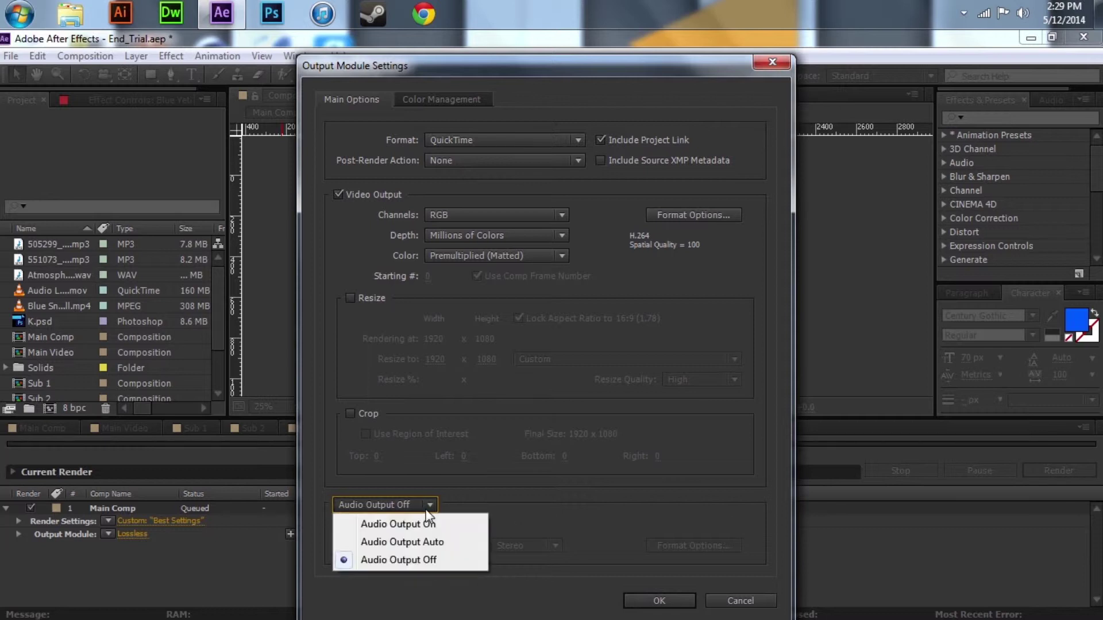
click(450, 524)
click(429, 502)
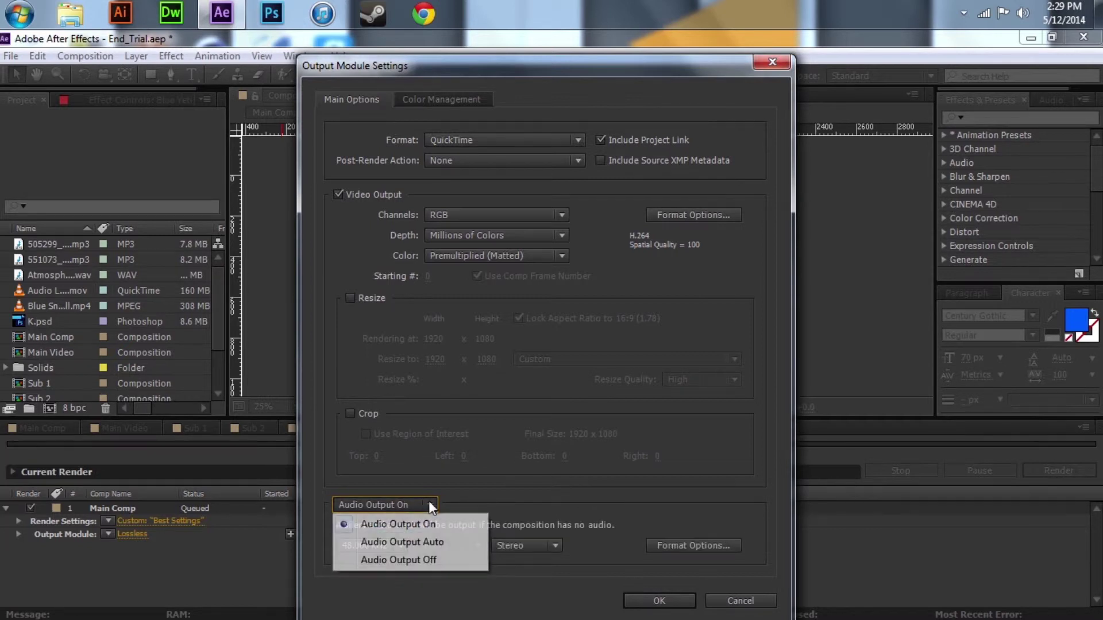
click(445, 541)
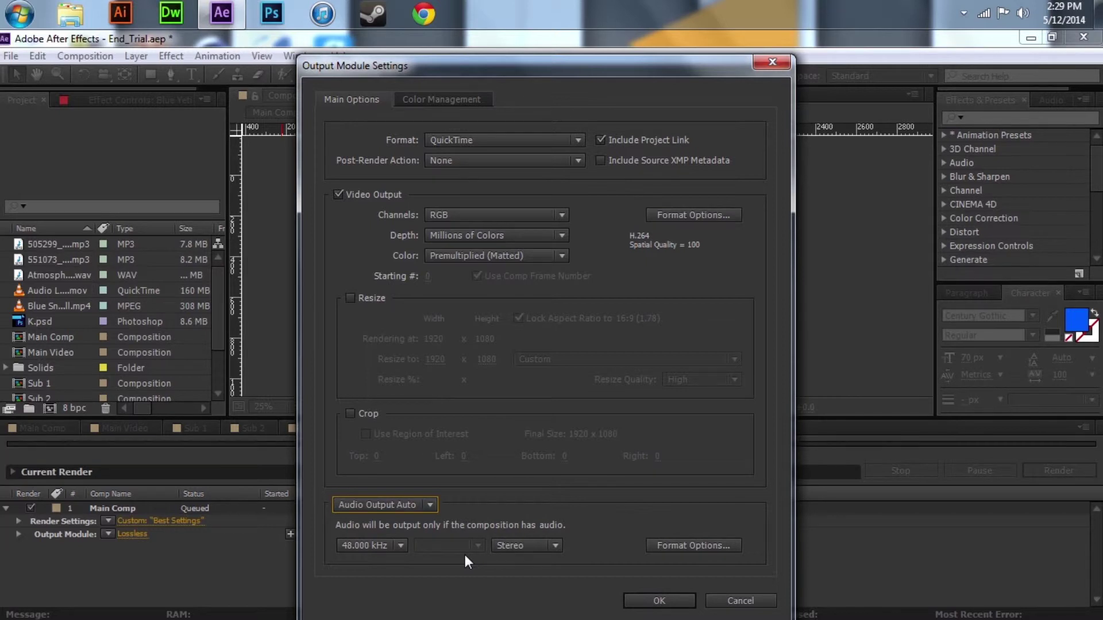
click(531, 549)
- Keep Stereo audio channels with the AAC codec, and apply the output module settings
click(531, 580)
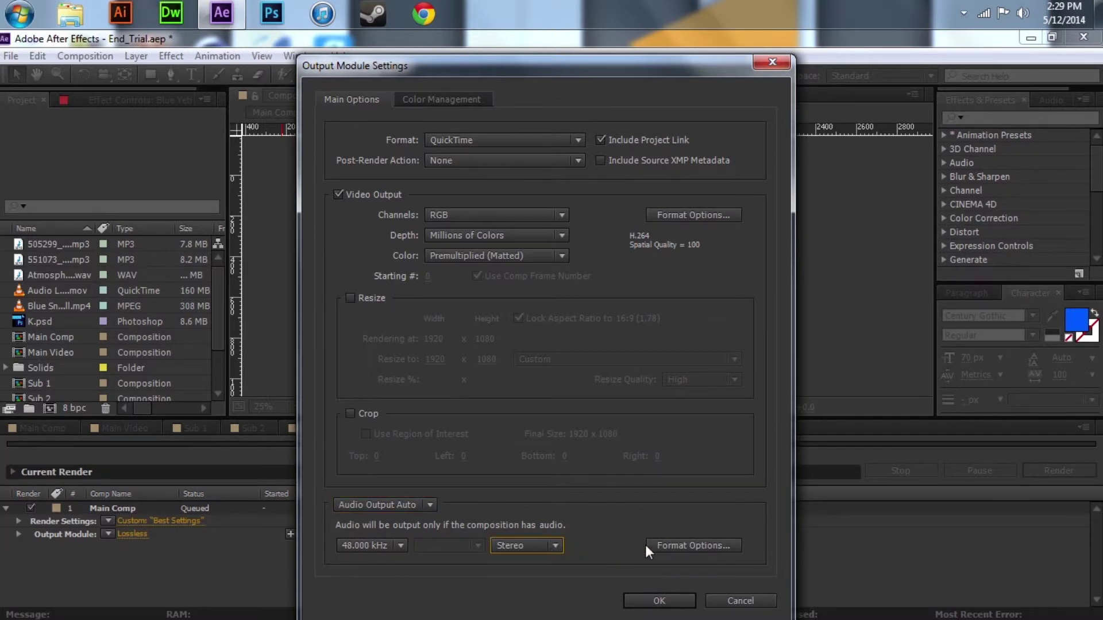
click(653, 546)
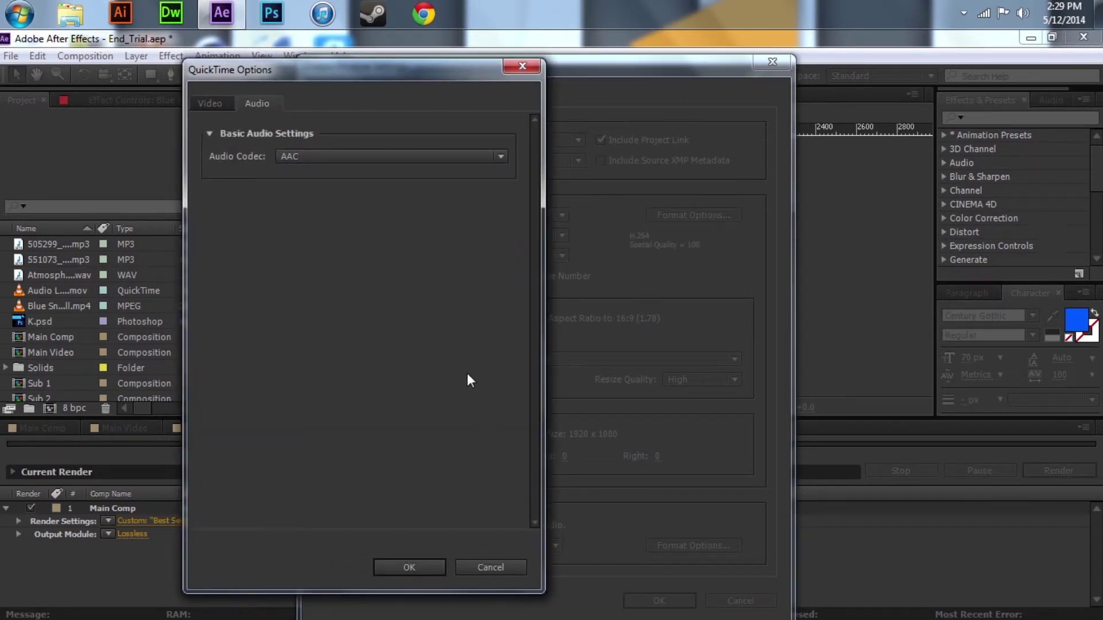
click(365, 158)
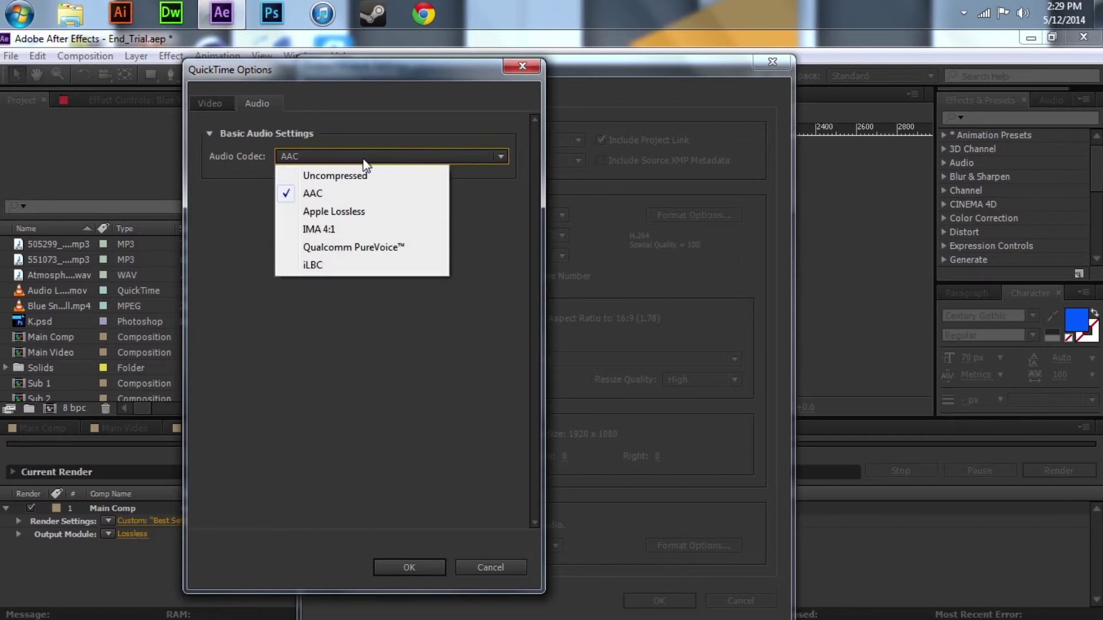
click(444, 193)
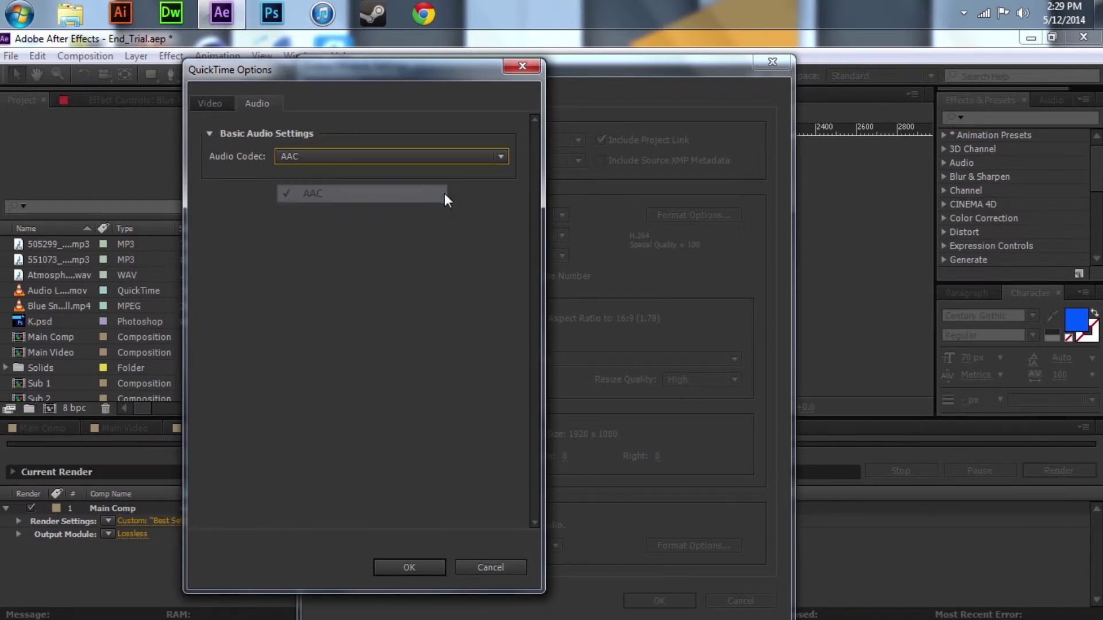
click(426, 569)
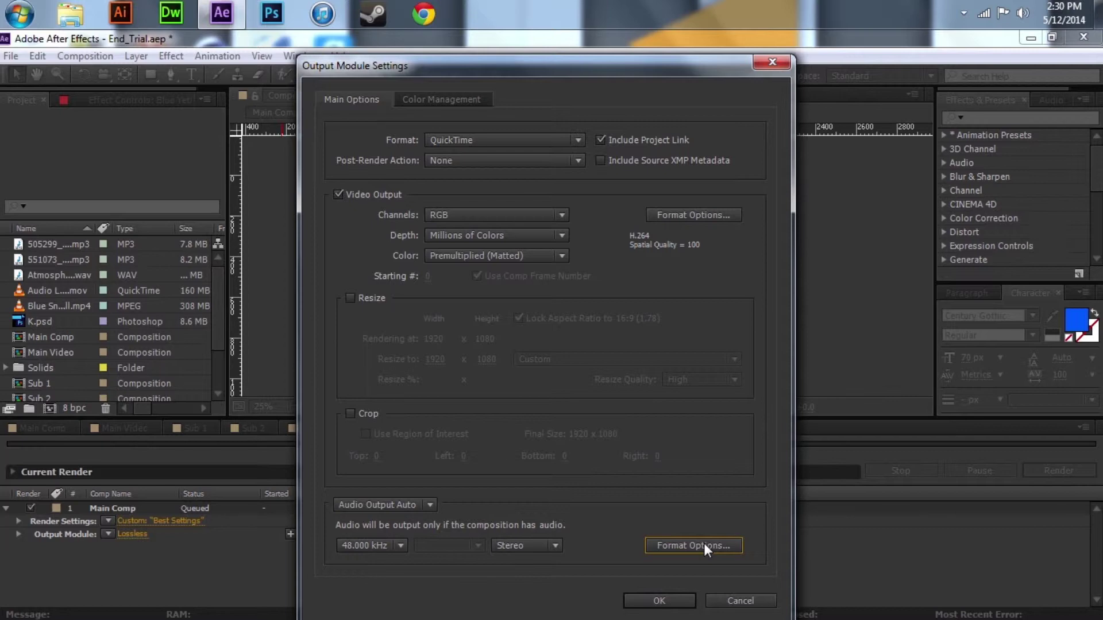
click(659, 601)
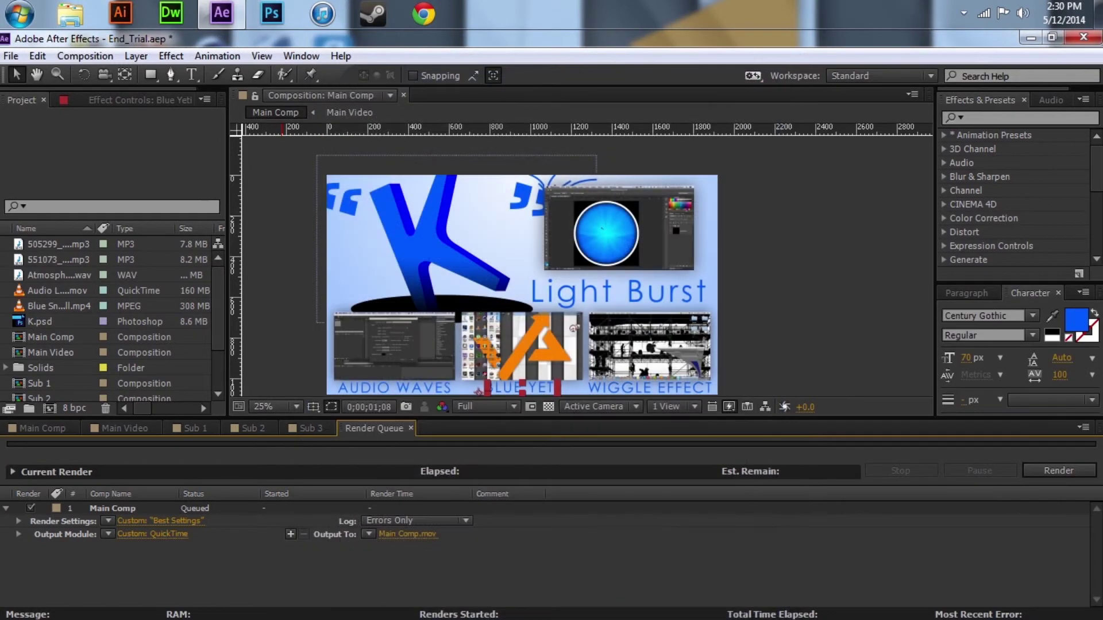
- Save the render output as QuickTime file 'Youtube Tutorial.mov' on the Desktop
click(421, 532)
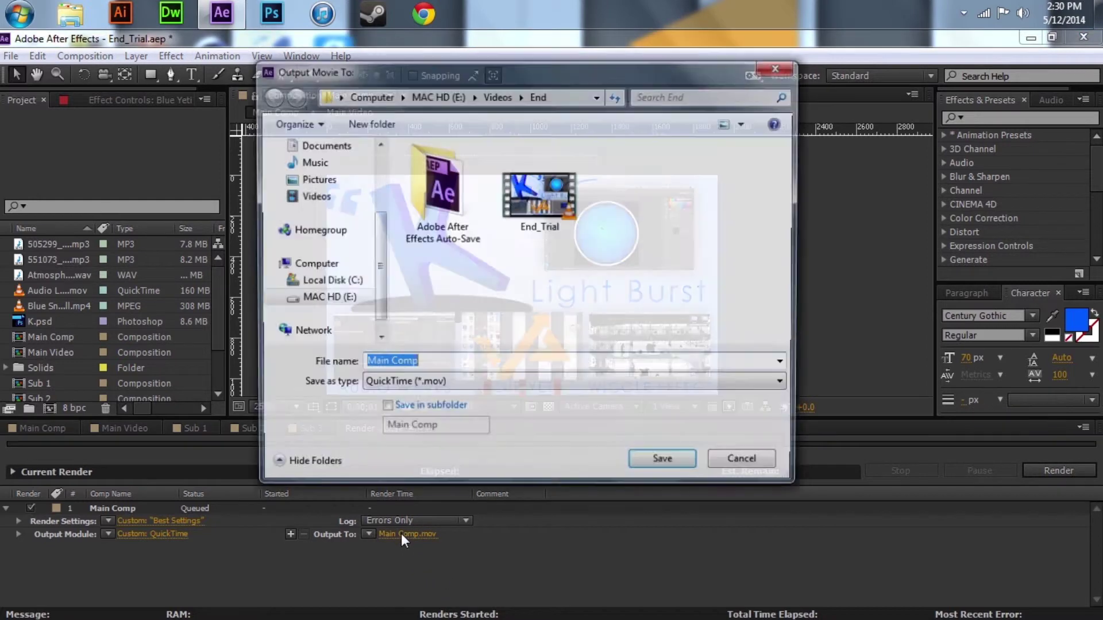
drag(376, 270, 375, 198)
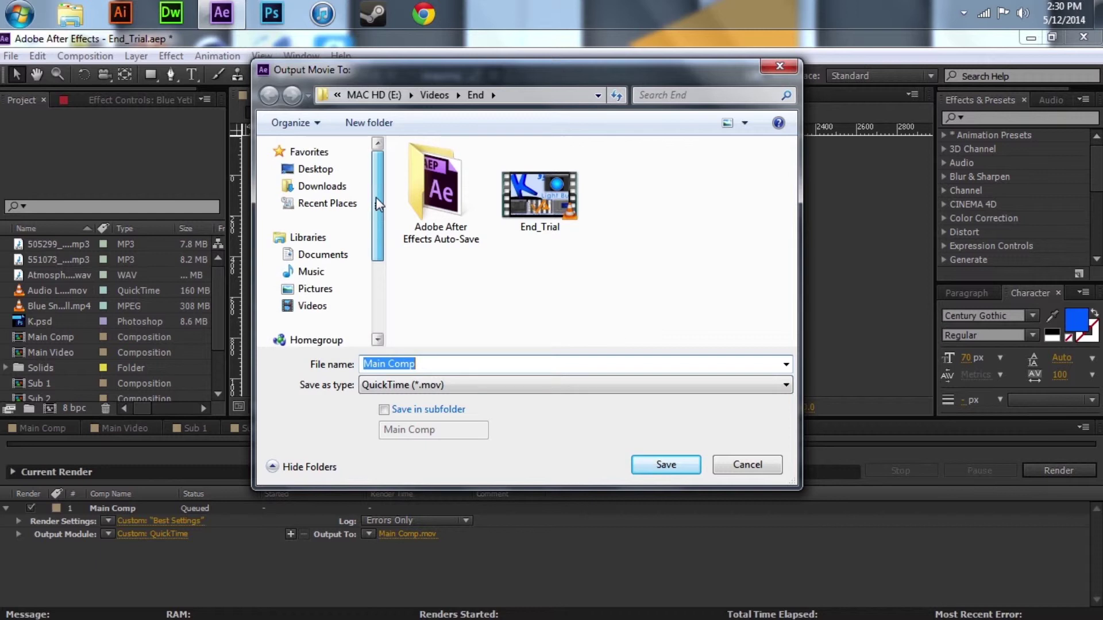
click(348, 176)
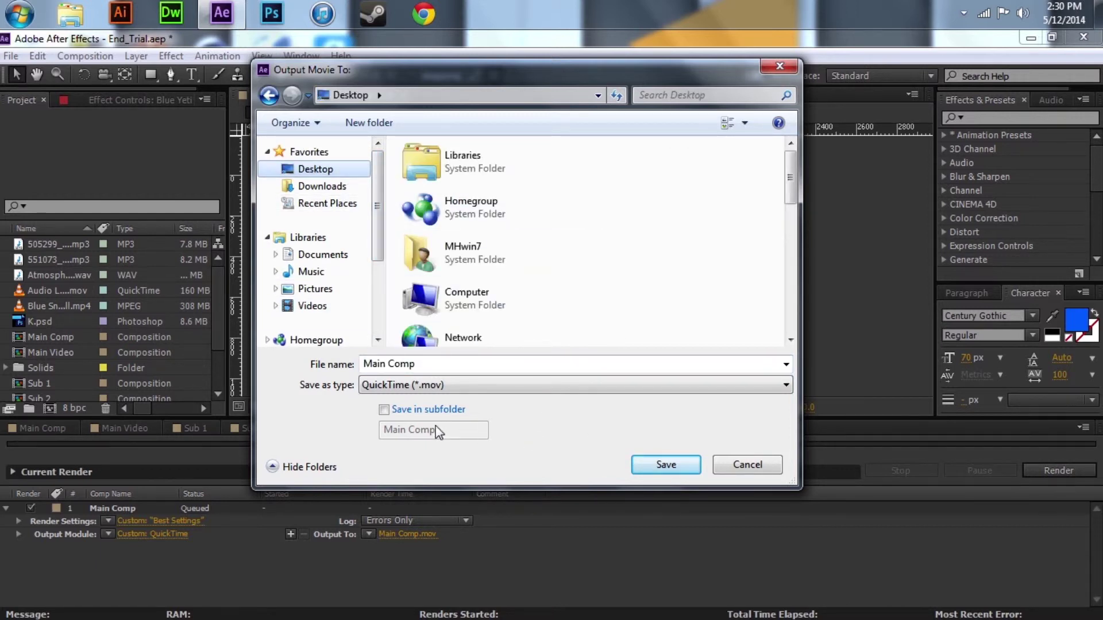
click(449, 385)
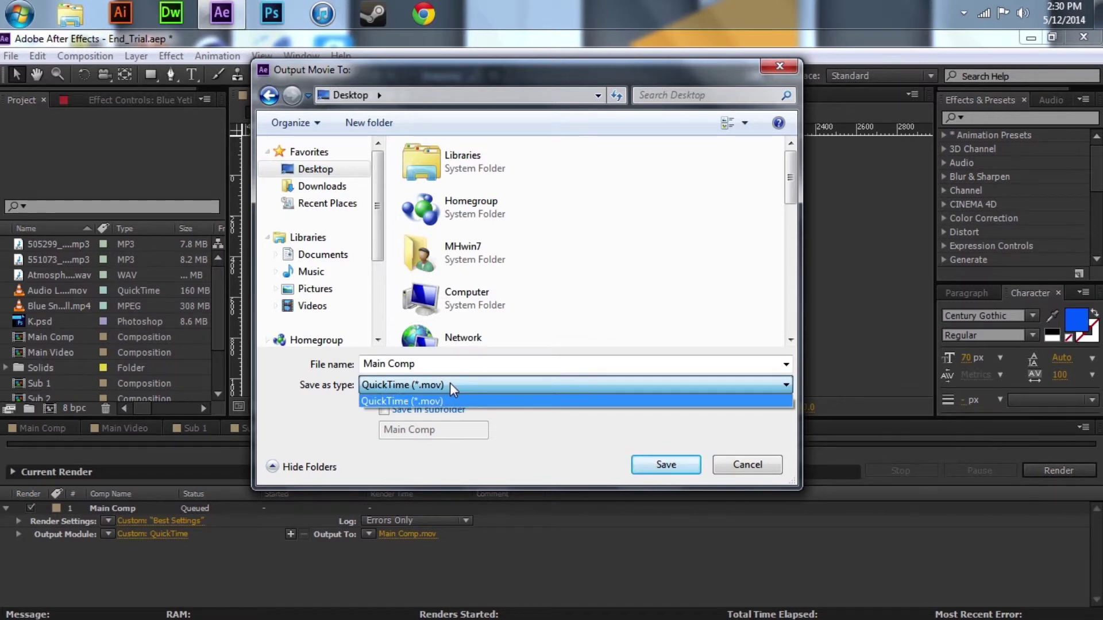
click(450, 382)
key(shift+Tab)
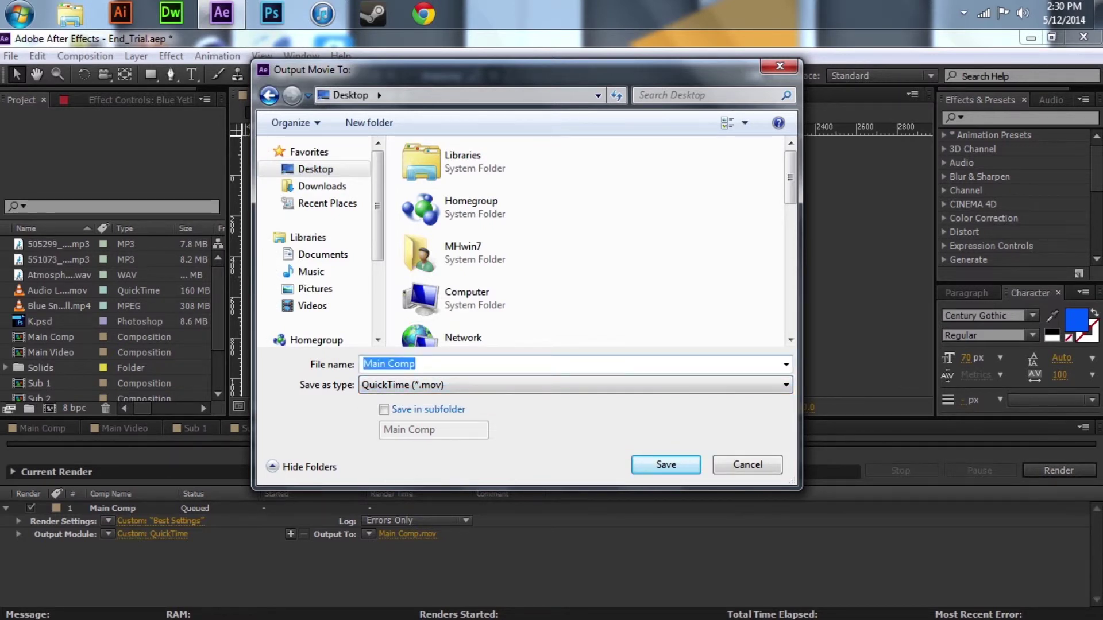
text(Youtube T)
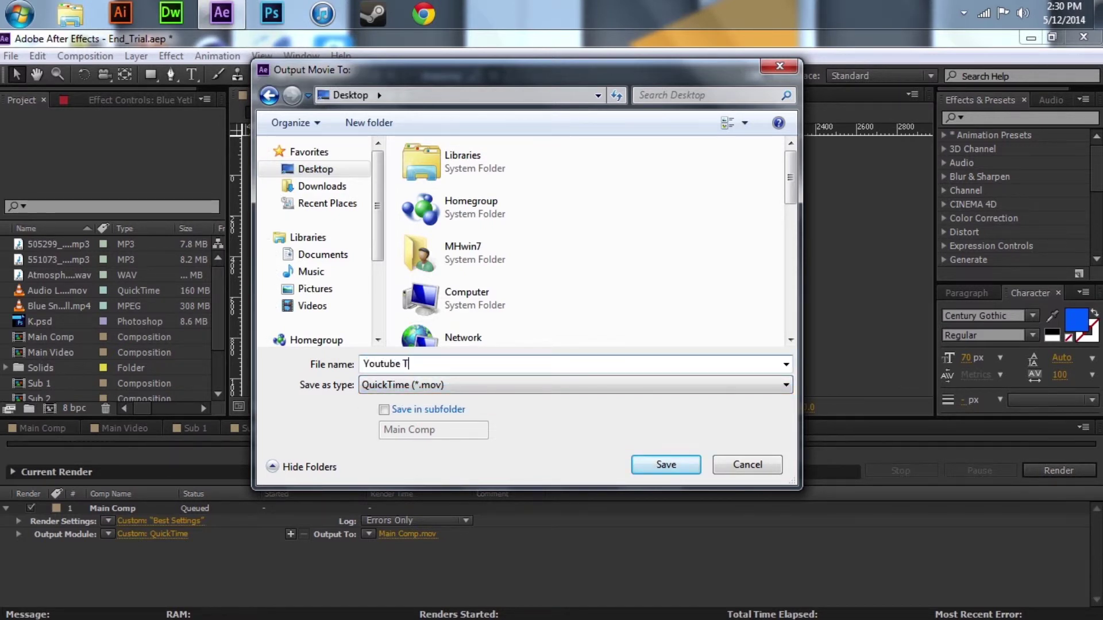
text(utorial)
click(669, 463)
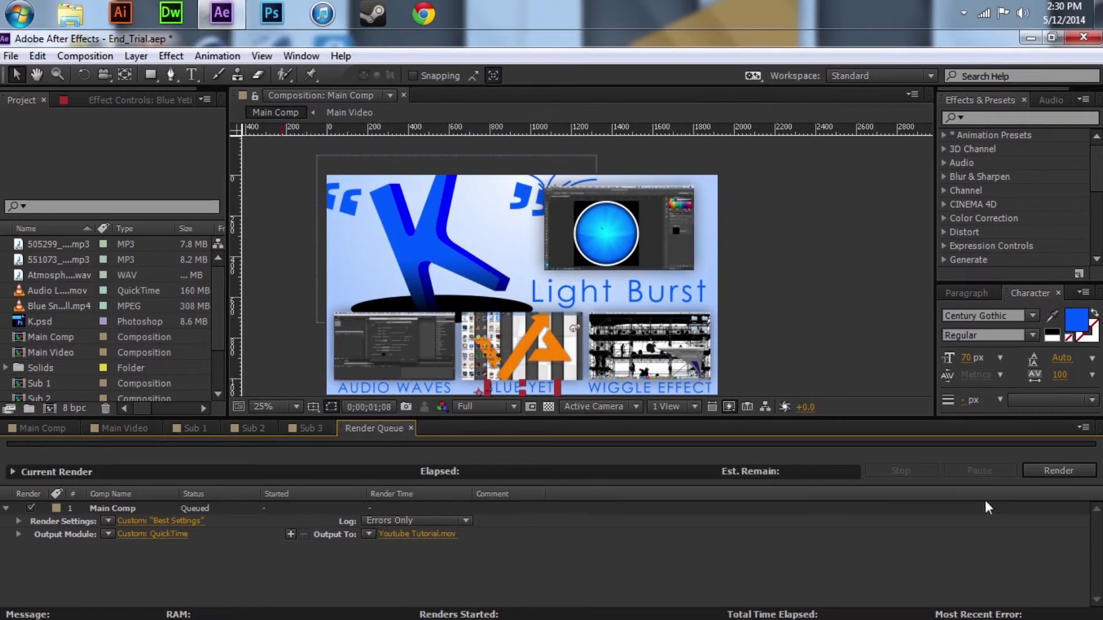
- Start rendering Main Comp and expand the Current Render details
click(1071, 472)
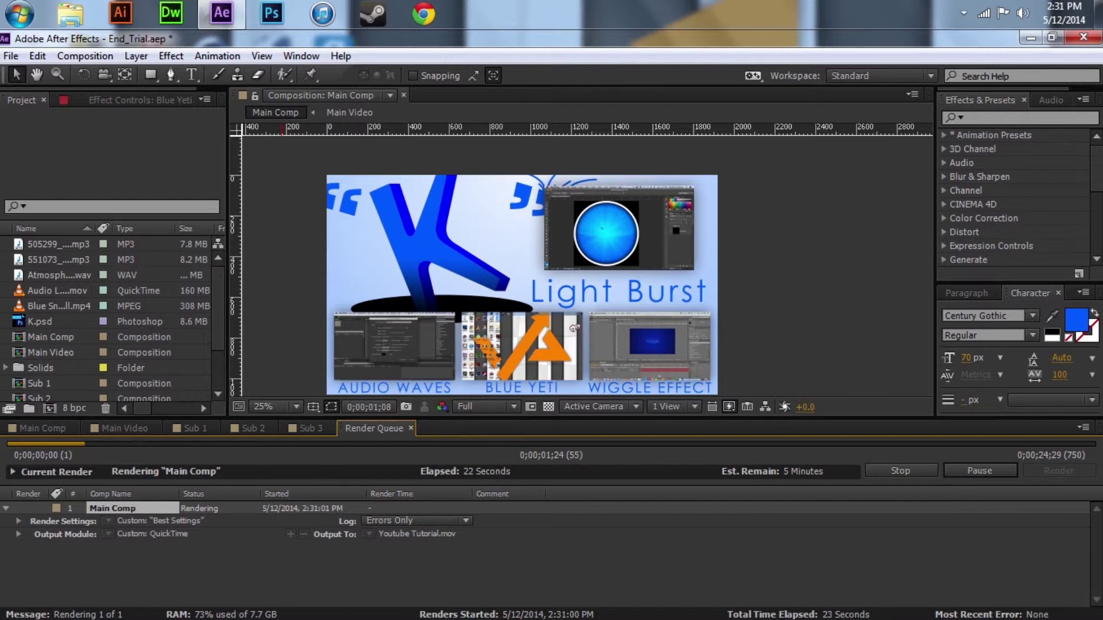
click(13, 472)
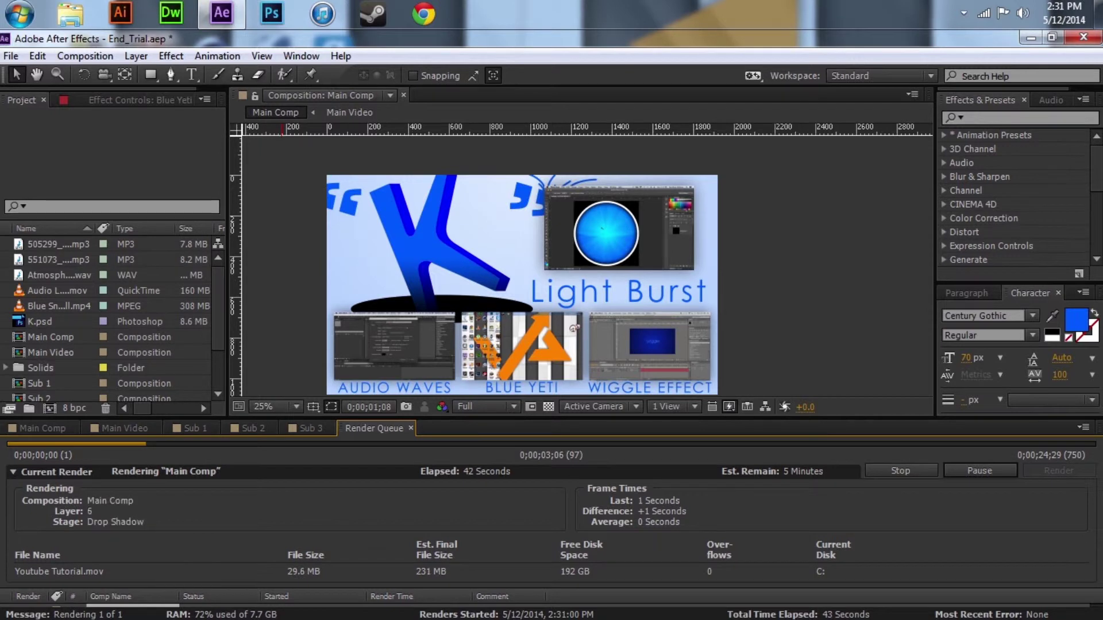
- Collapse the Current Render details while the Main Comp render continues
click(11, 473)
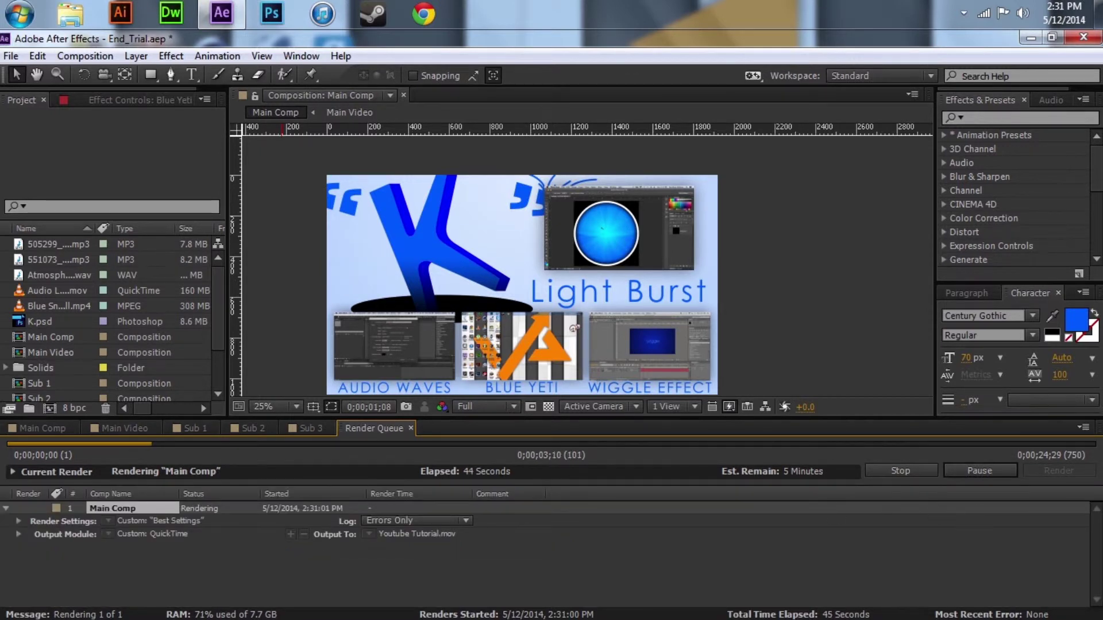